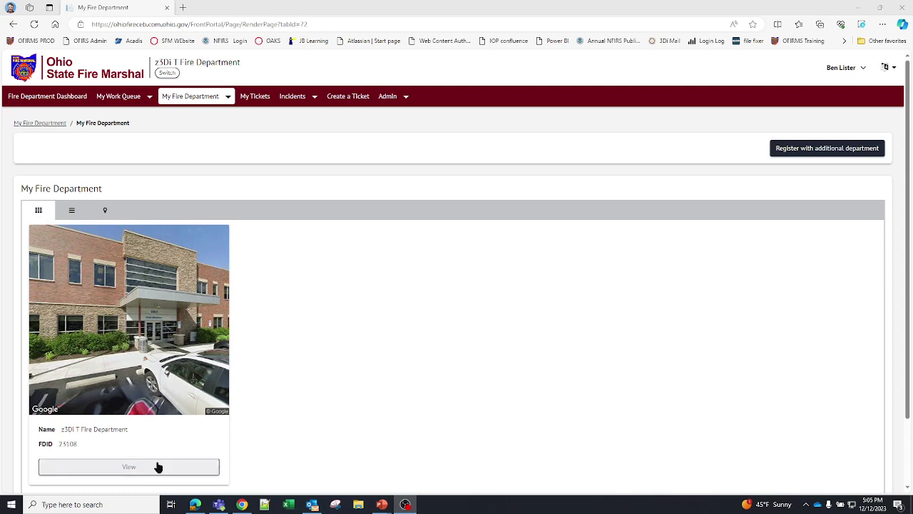
- View the z3Di T Fire Department card to show its addresses and department information
click(129, 467)
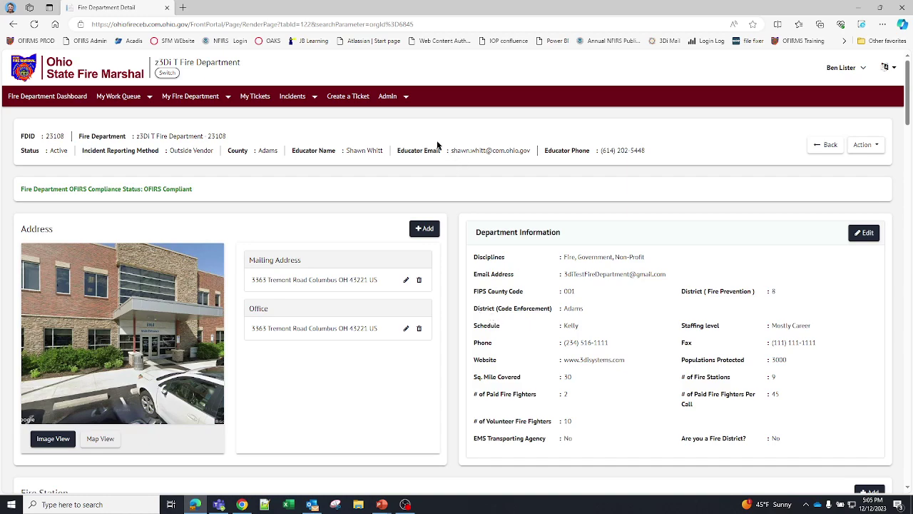
scroll(443, 236, down, 5)
scroll(442, 242, down, 12)
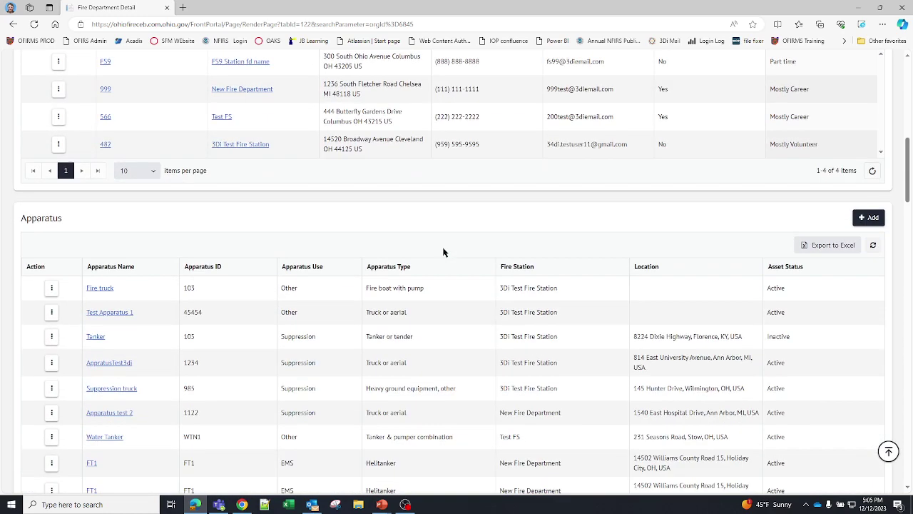
scroll(442, 258, down, 7)
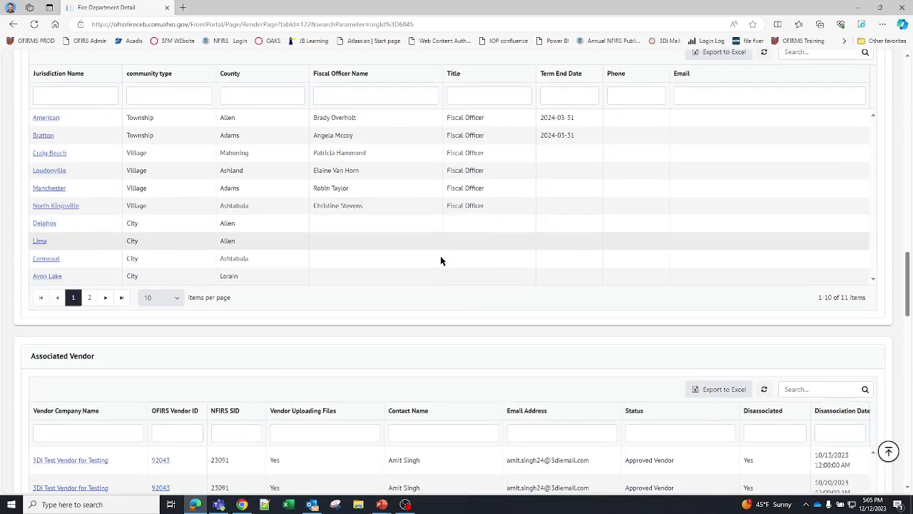
scroll(440, 263, up, 1)
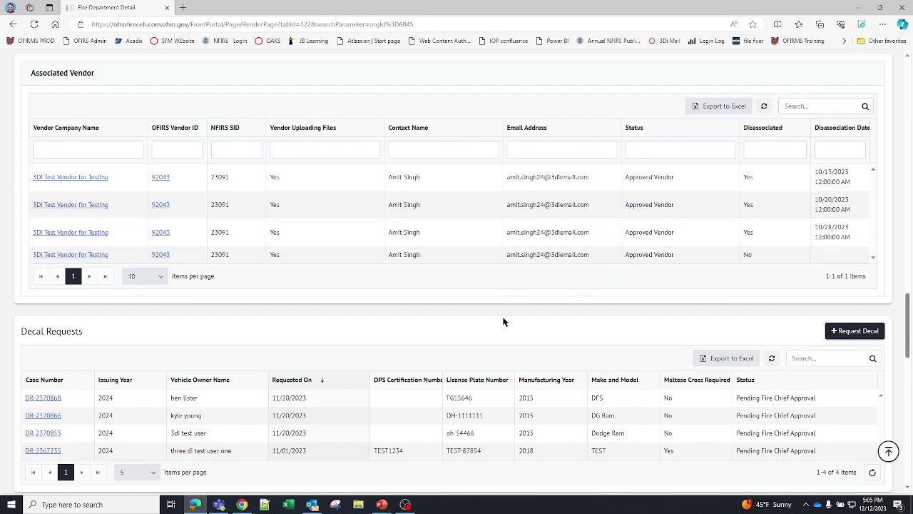
scroll(508, 326, up, 15)
scroll(507, 340, up, 7)
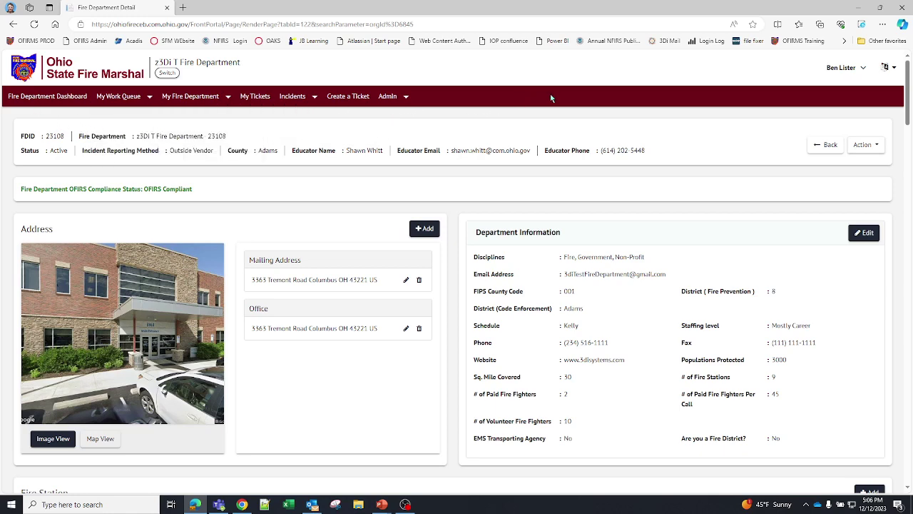
mouse_move(306, 98)
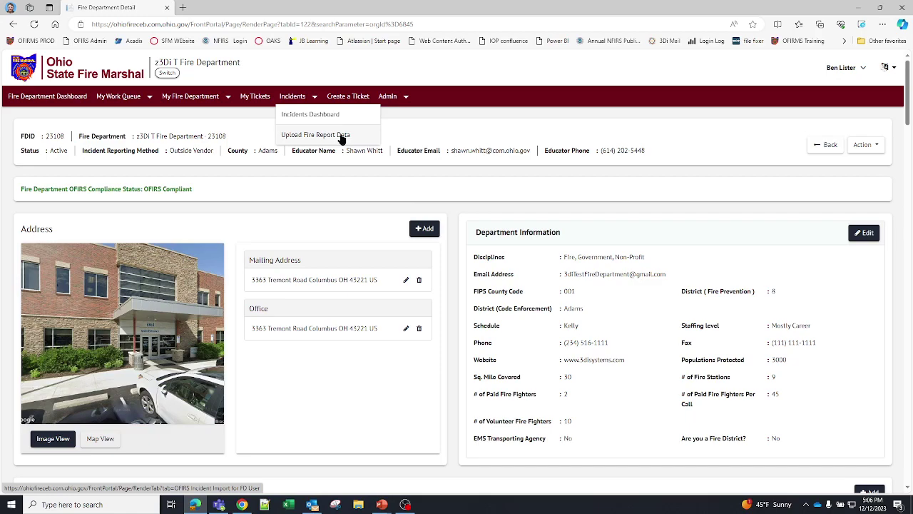
scroll(347, 264, down, 6)
scroll(422, 269, down, 5)
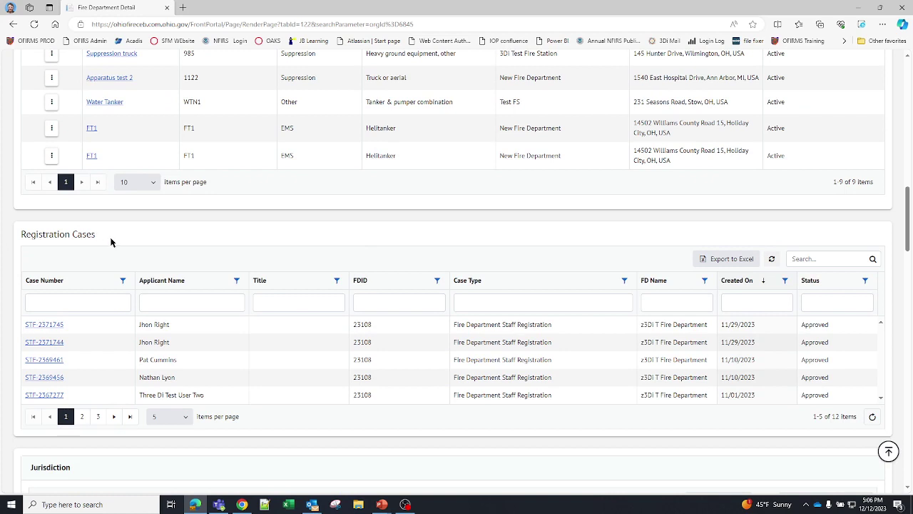
drag(111, 243, 4, 238)
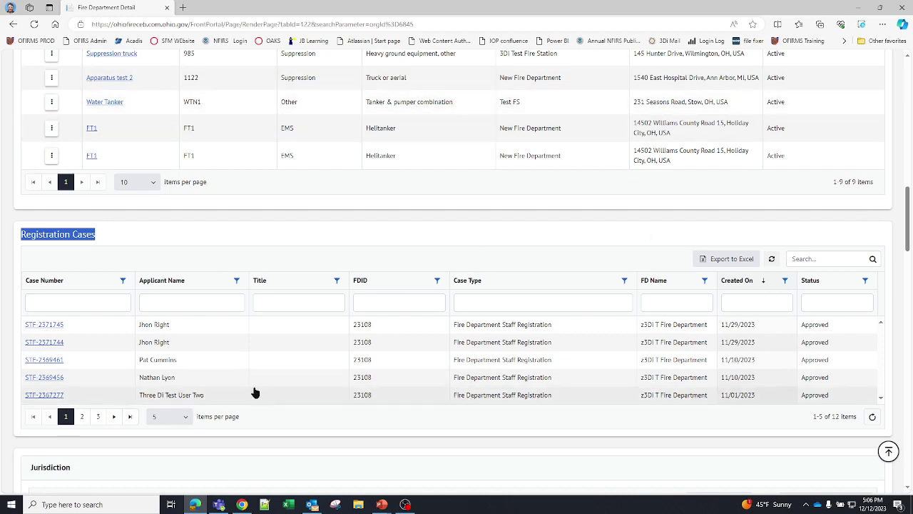
click(41, 396)
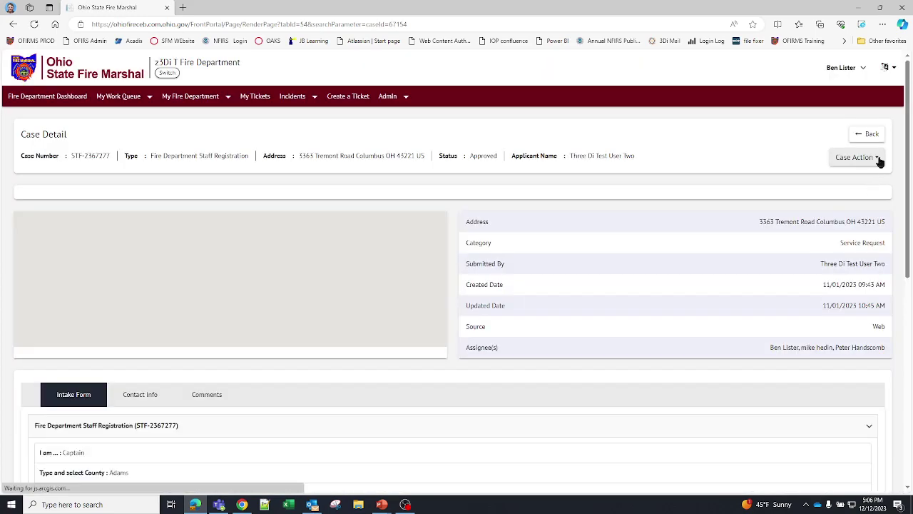
click(878, 159)
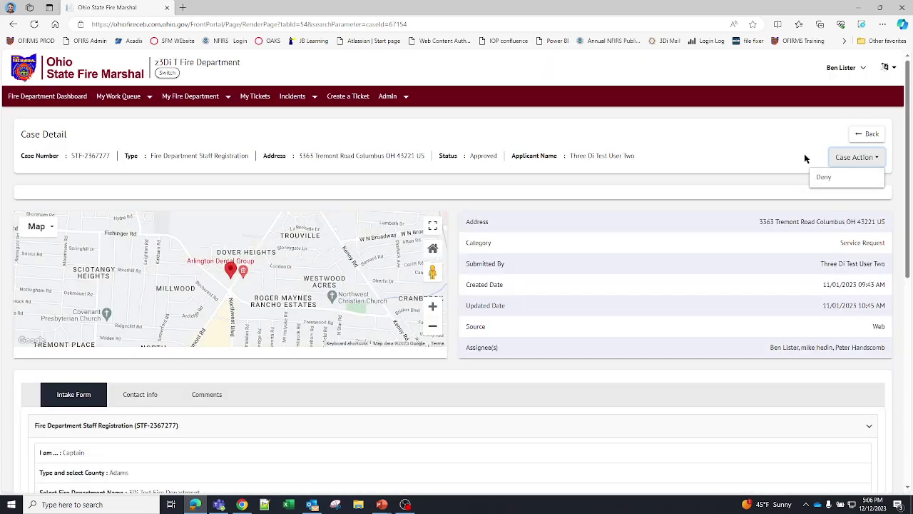
click(746, 154)
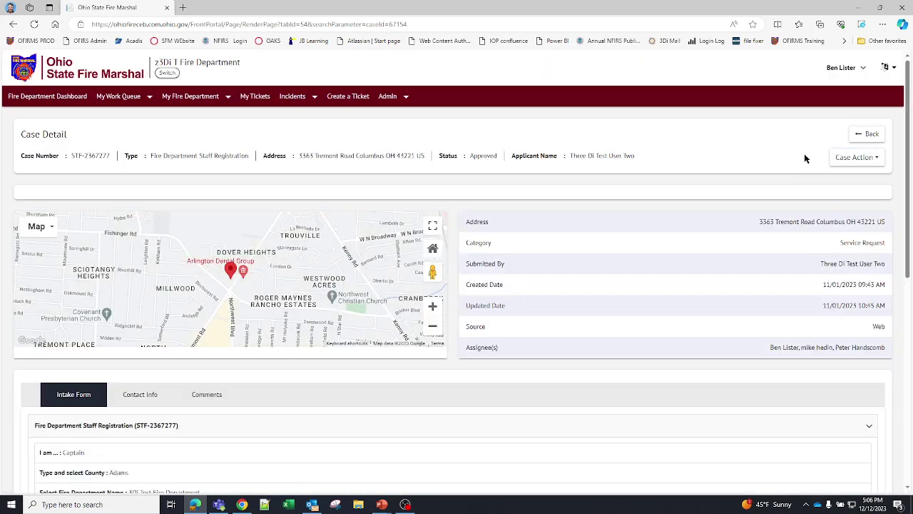
click(13, 25)
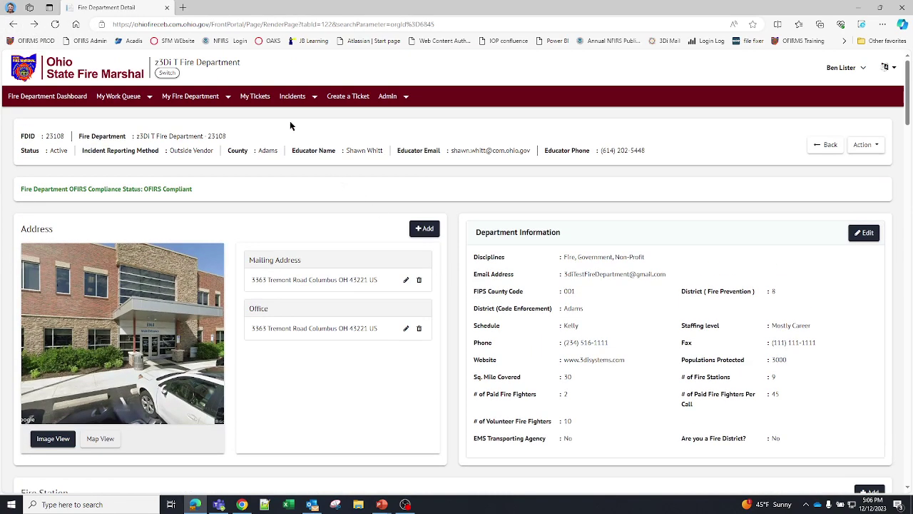
- Go to Incidents > Upload Fire Report Data to reach the OFIRS Incident Import page
click(326, 106)
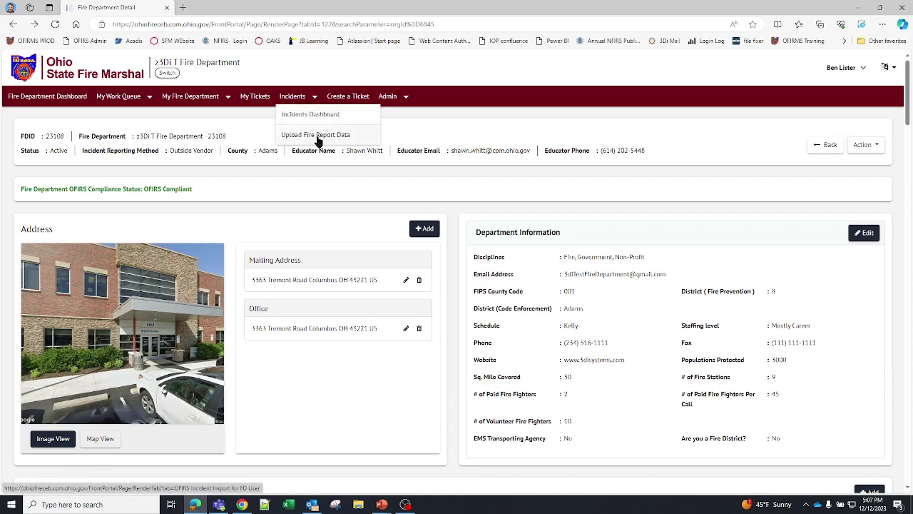
click(321, 139)
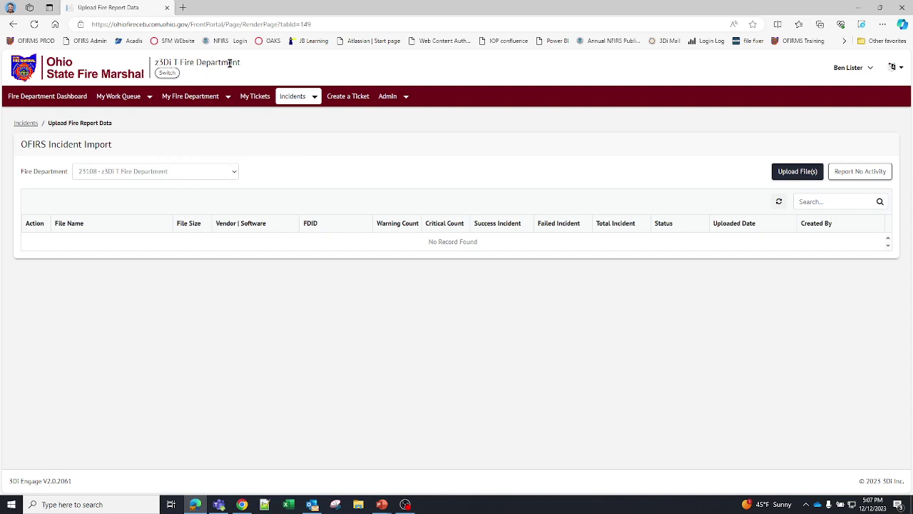
- Upload OH73011122022.txt with Overwrite Existing Data ticked
click(797, 173)
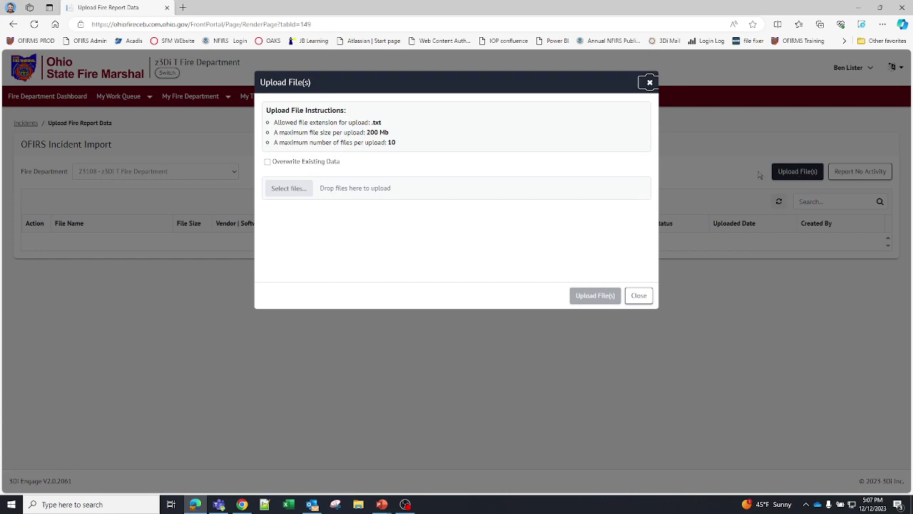
click(268, 163)
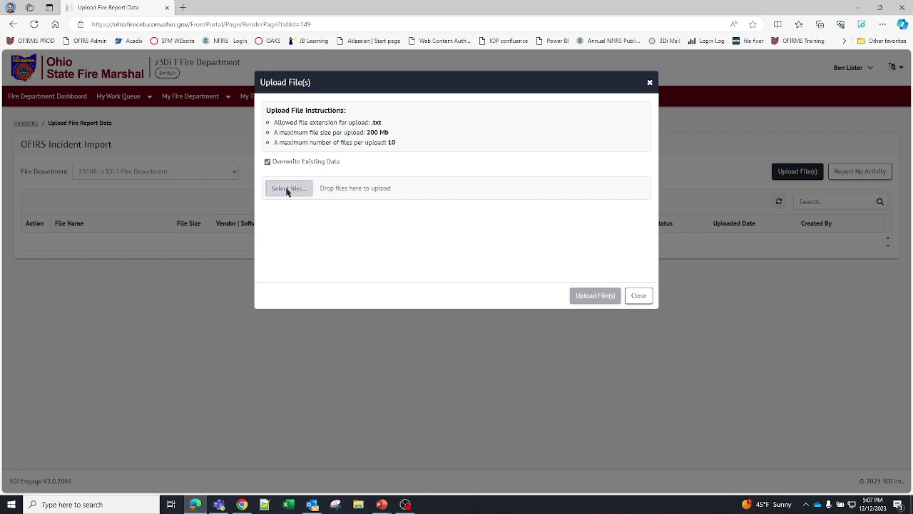
click(287, 189)
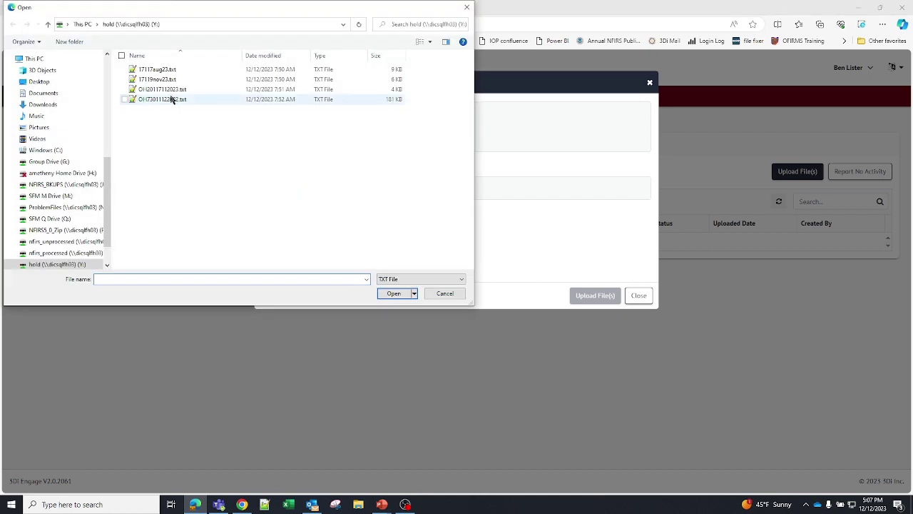
click(168, 99)
click(394, 293)
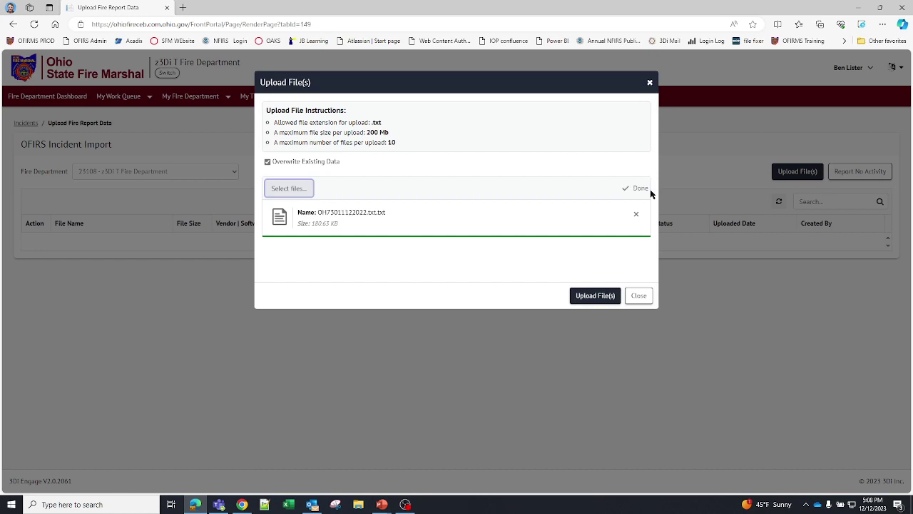
click(595, 297)
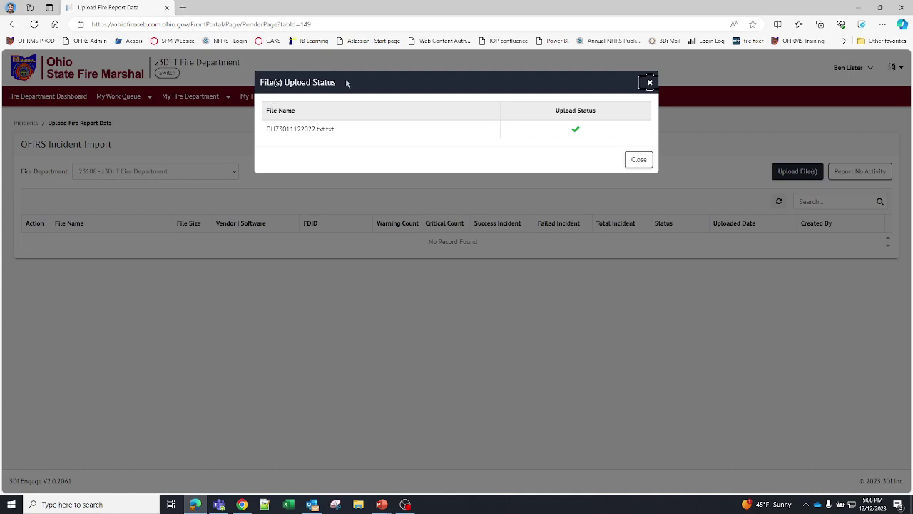
- Close the upload status, refresh to see the file Pending, then maximise the Chrome errors window
drag(346, 83, 239, 84)
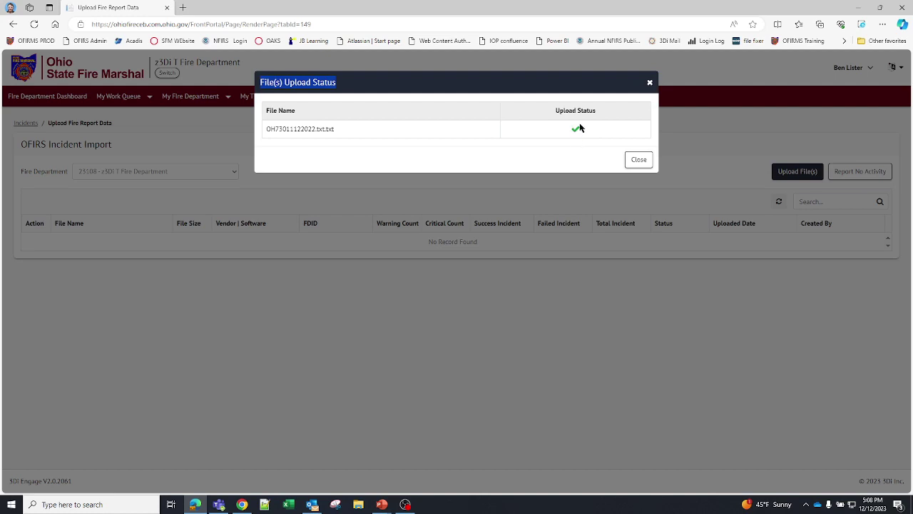
click(638, 160)
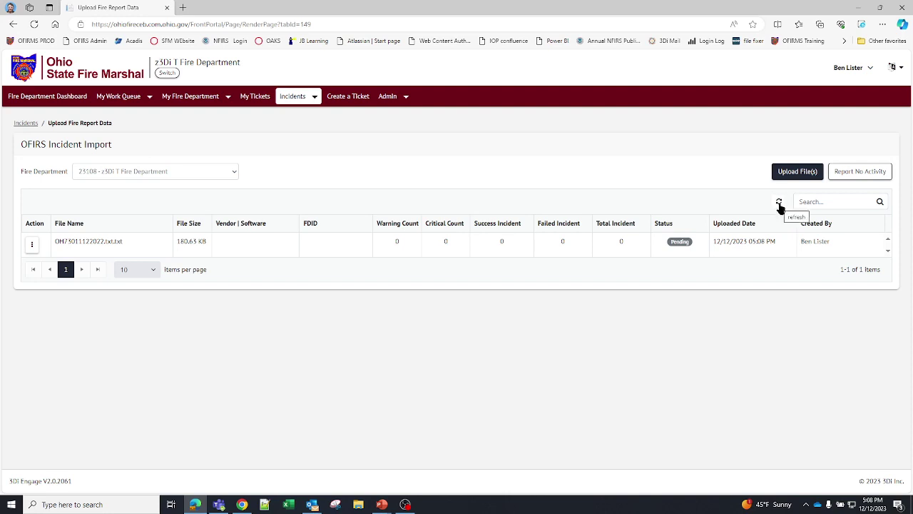
click(778, 203)
click(242, 505)
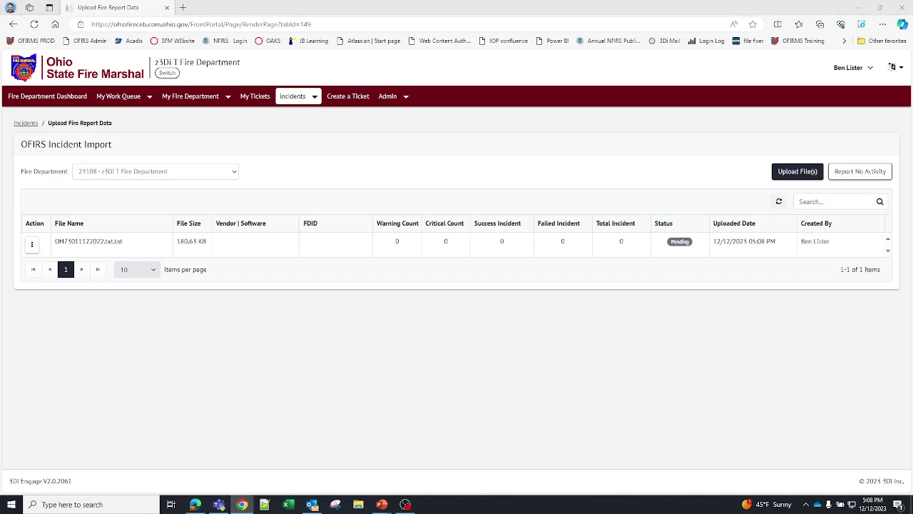
drag(912, 235, 658, 4)
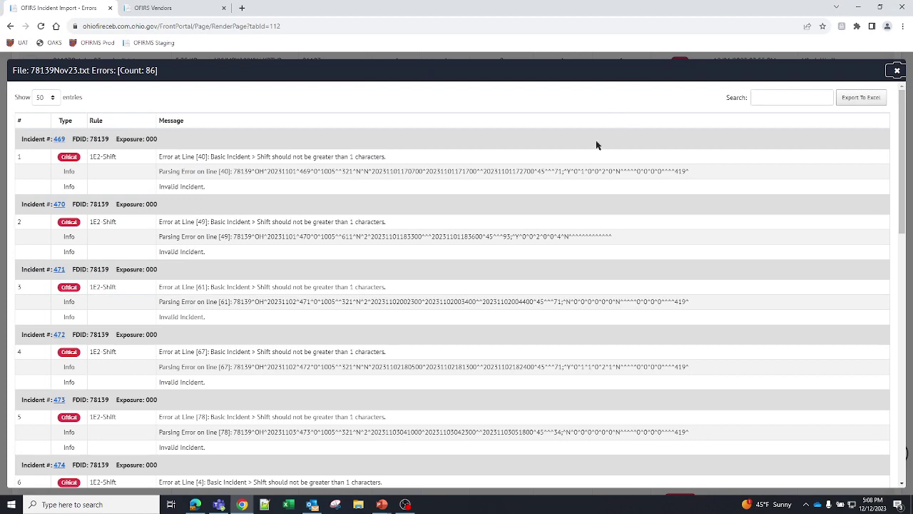
- Close the errors window, then open and dismiss the 78101 file row's action menu
click(896, 74)
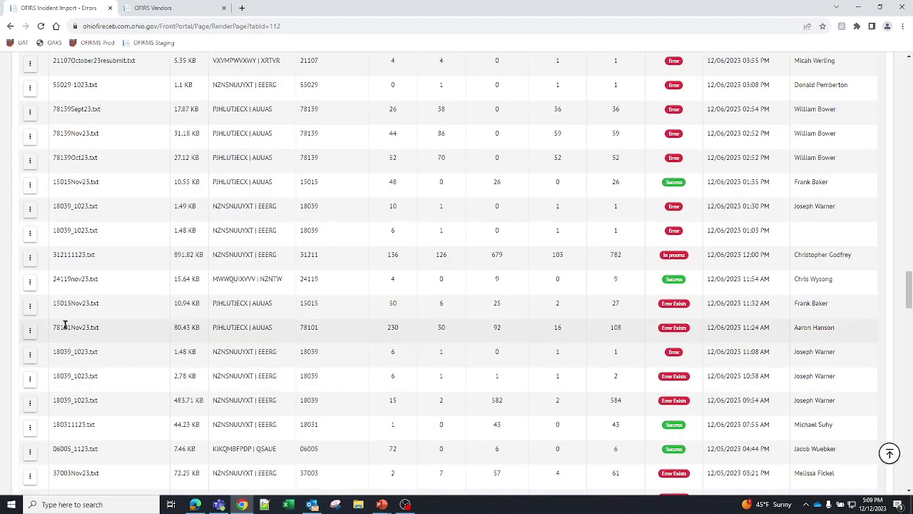
click(29, 330)
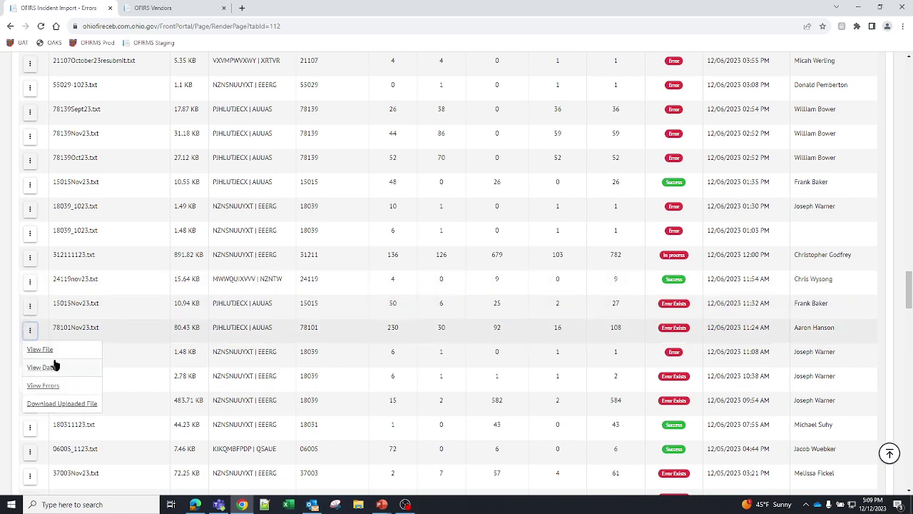
click(250, 354)
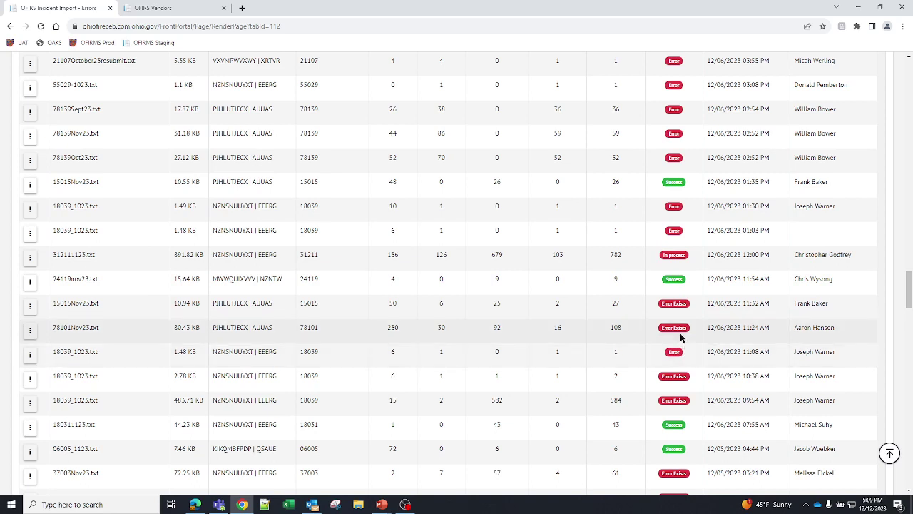
- Scroll the import table down to the 78139Sept23.txt row
scroll(679, 351, up, 2)
scroll(681, 348, up, 15)
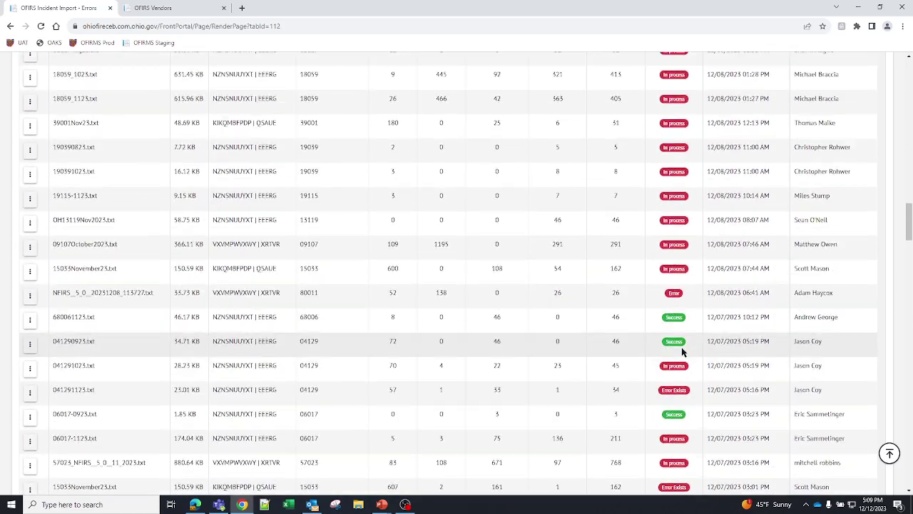
scroll(681, 348, up, 4)
scroll(679, 349, down, 12)
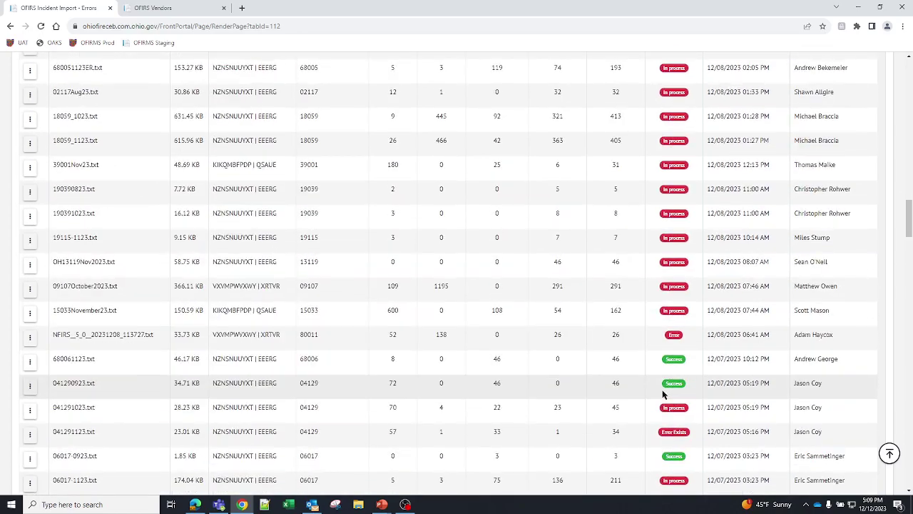
scroll(667, 393, down, 5)
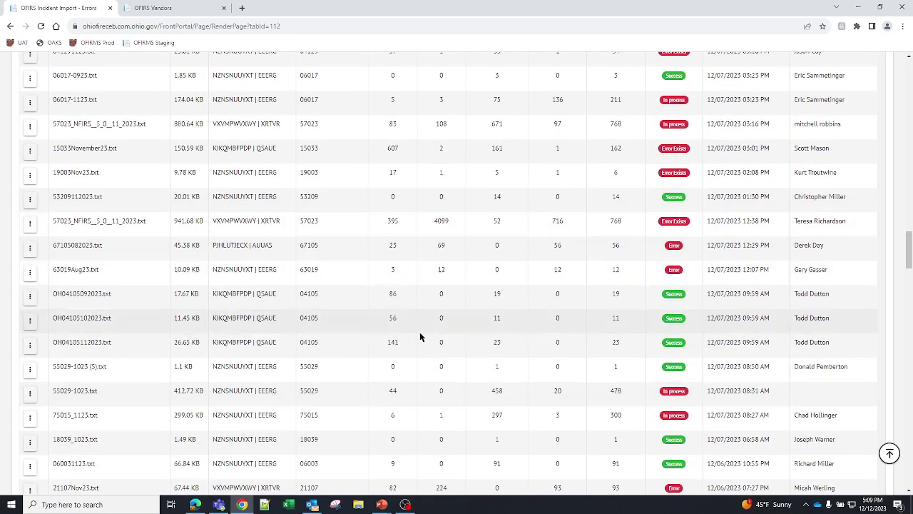
scroll(424, 378, down, 1)
scroll(424, 395, down, 4)
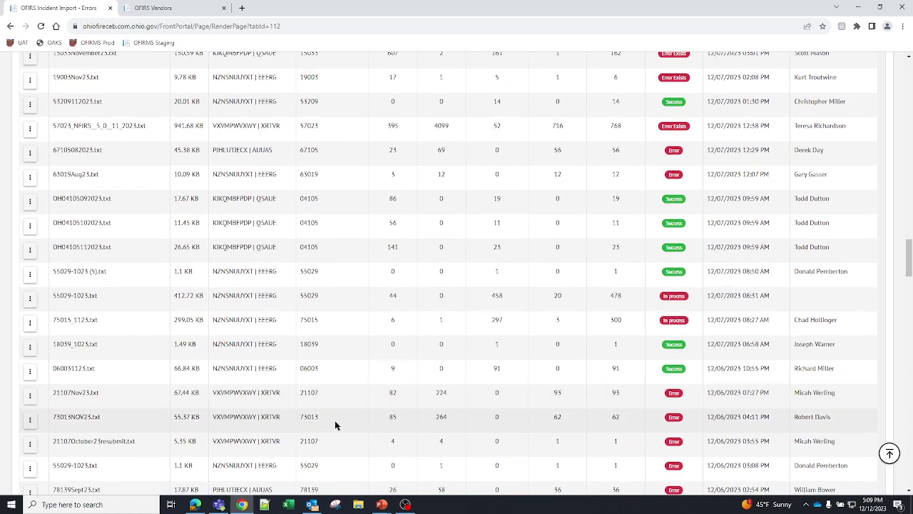
scroll(340, 418, down, 1)
scroll(342, 408, down, 2)
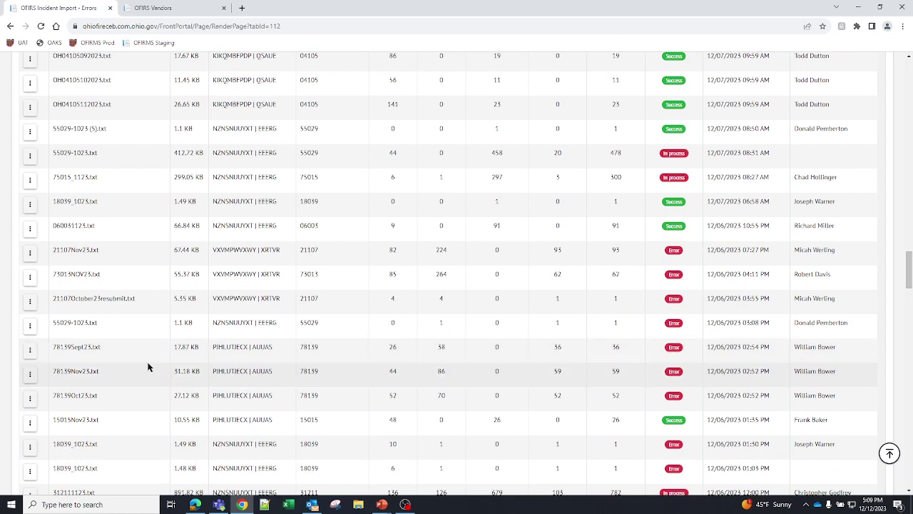
- Download 78139Sept23.txt (17.9 KB) using the row's Download Uploaded File action
click(30, 352)
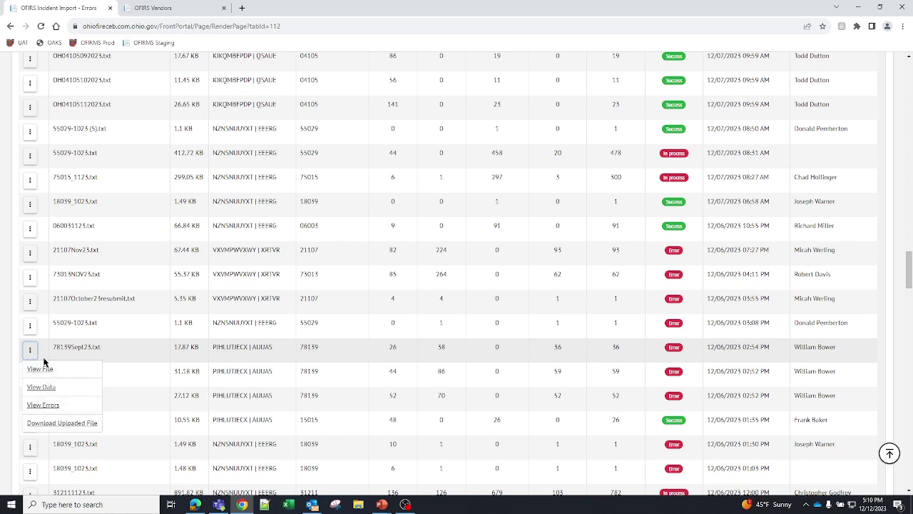
click(40, 426)
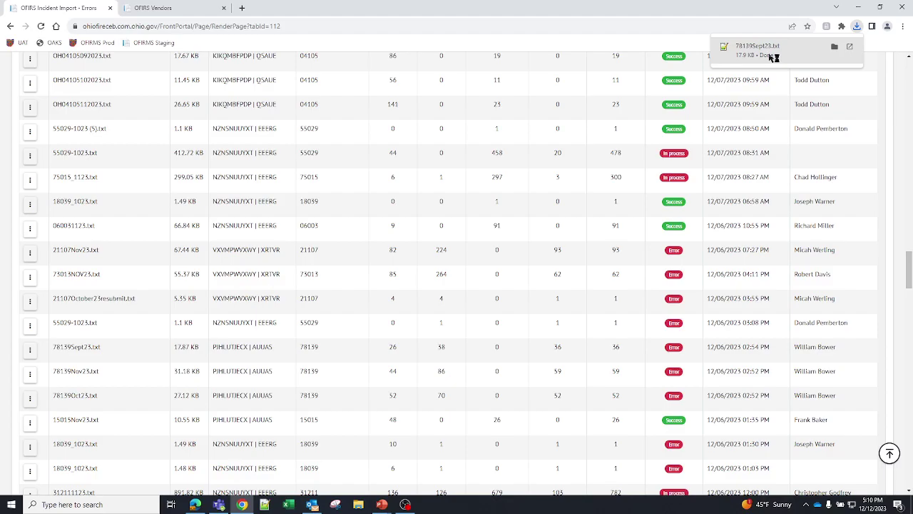
click(769, 57)
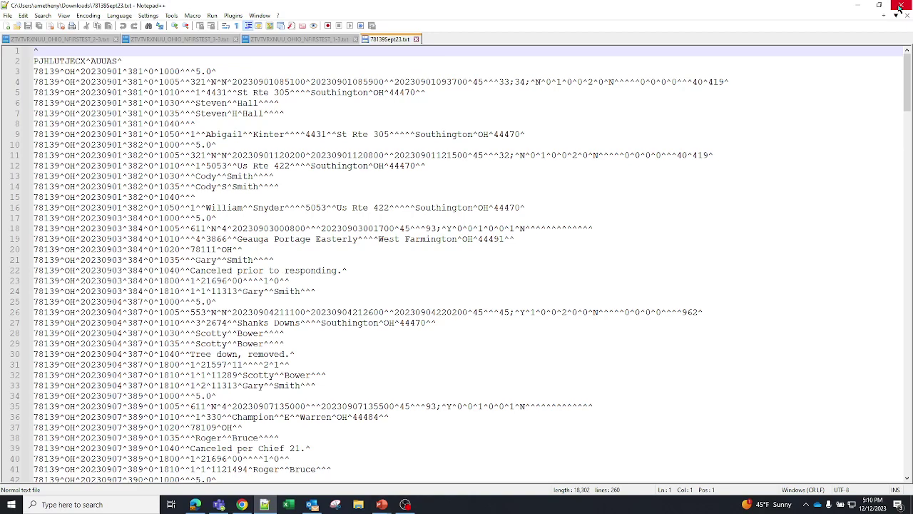
click(900, 7)
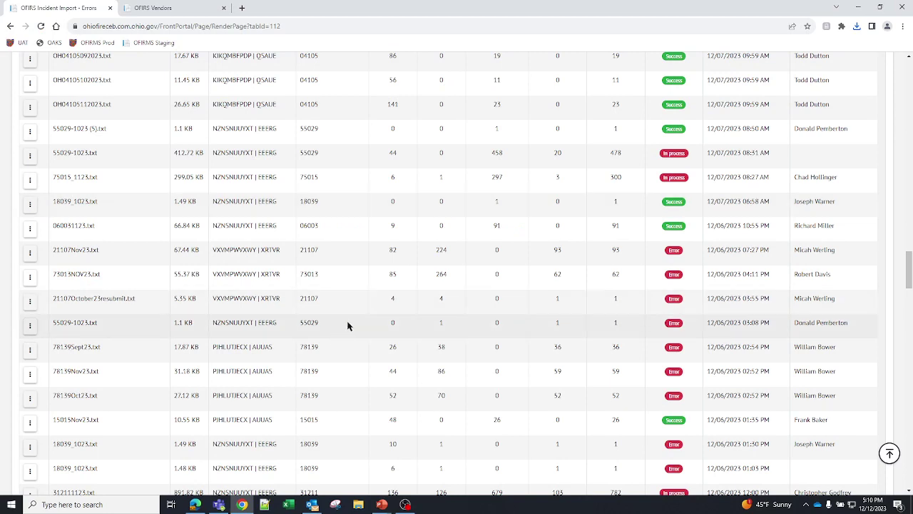
- Open View Errors for 78139Sept23.txt and highlight the incident 381 header and first 1E2-Shift error
click(29, 349)
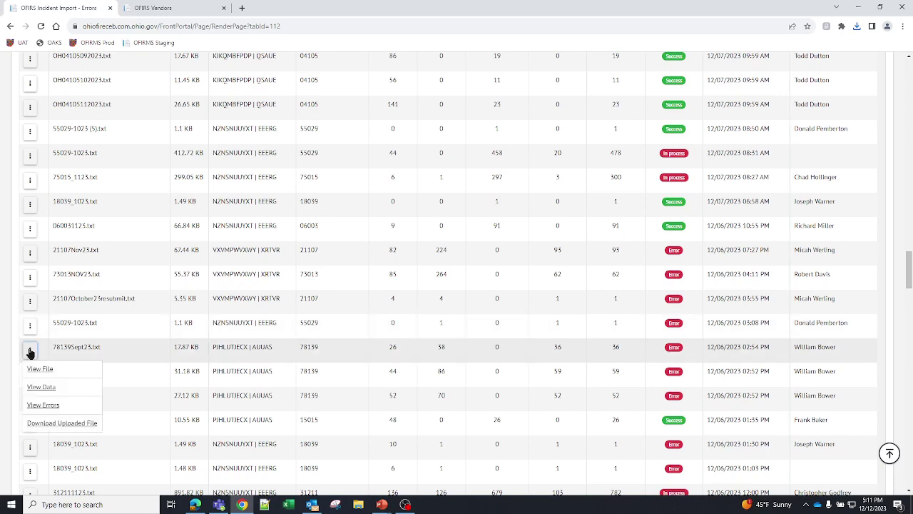
click(43, 405)
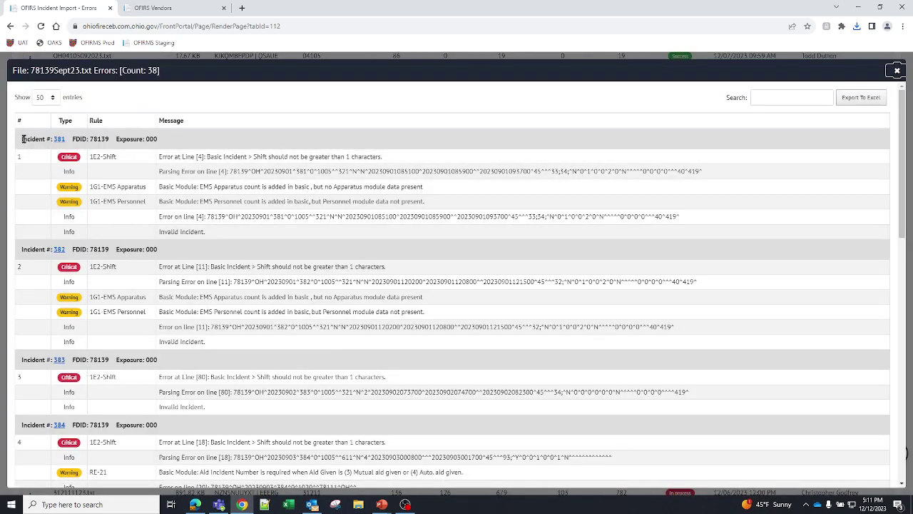
drag(20, 142, 176, 136)
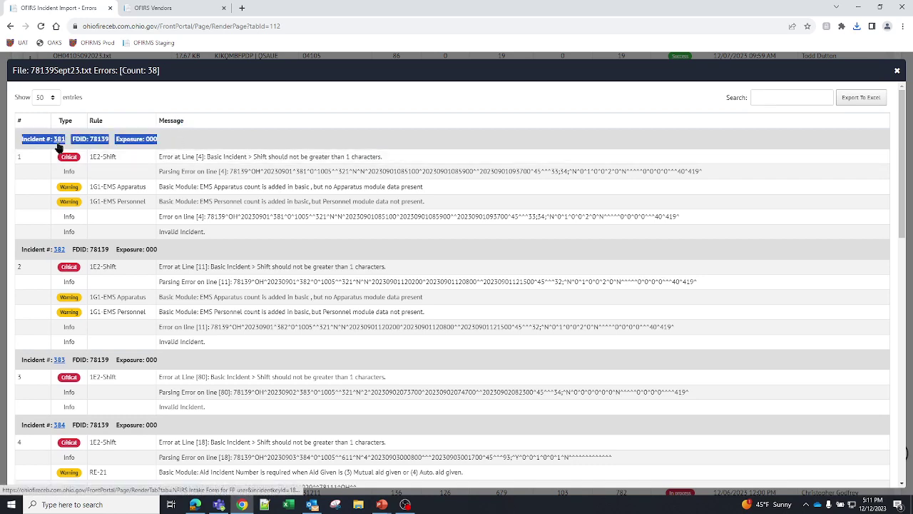
click(161, 141)
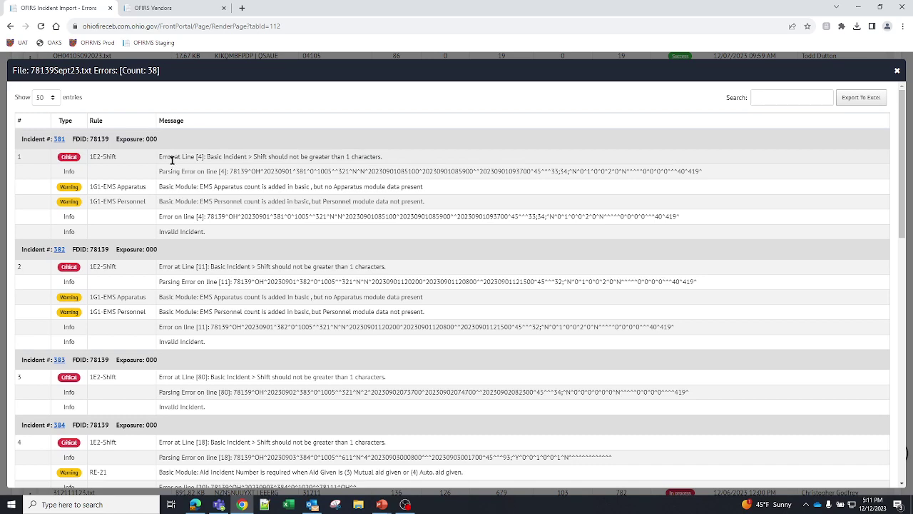
drag(163, 156, 218, 145)
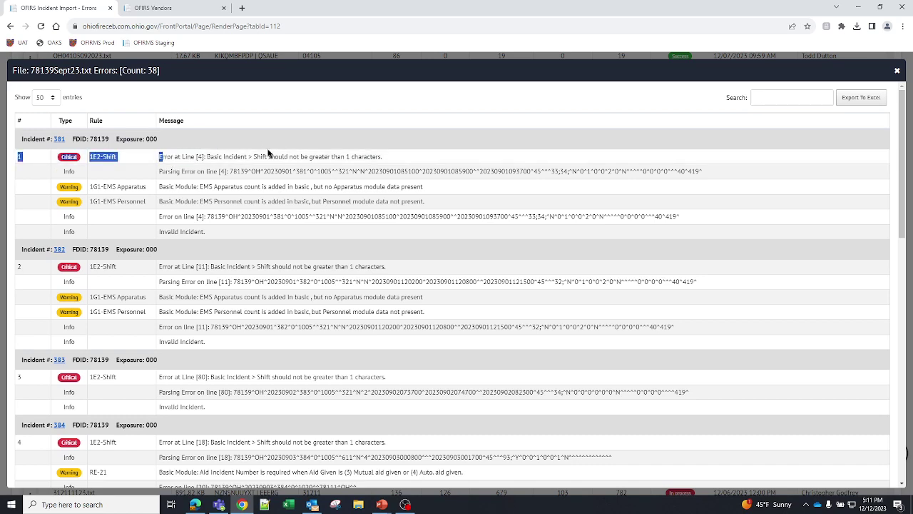
drag(123, 159, 88, 164)
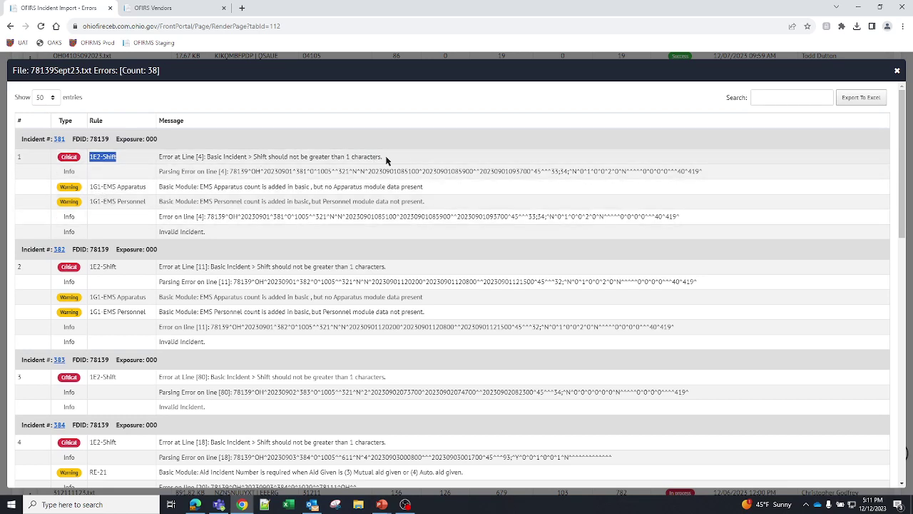
drag(387, 160, 158, 165)
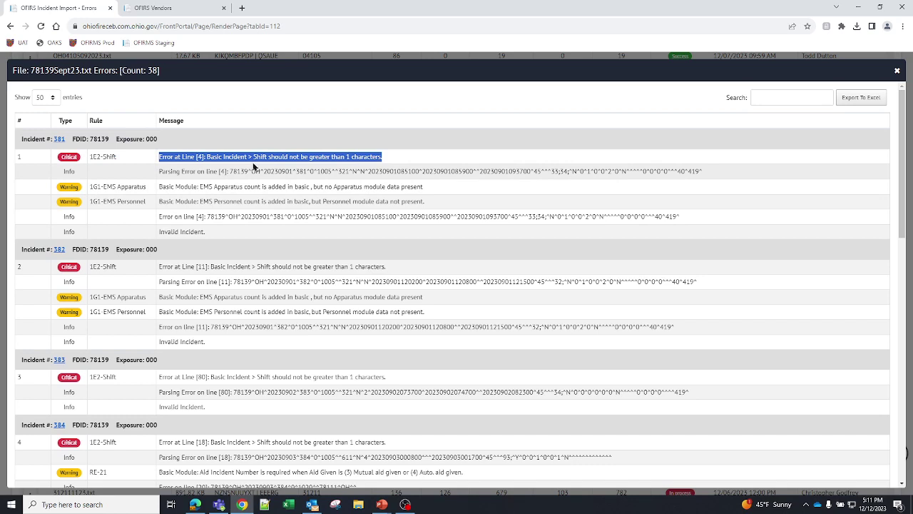
click(388, 157)
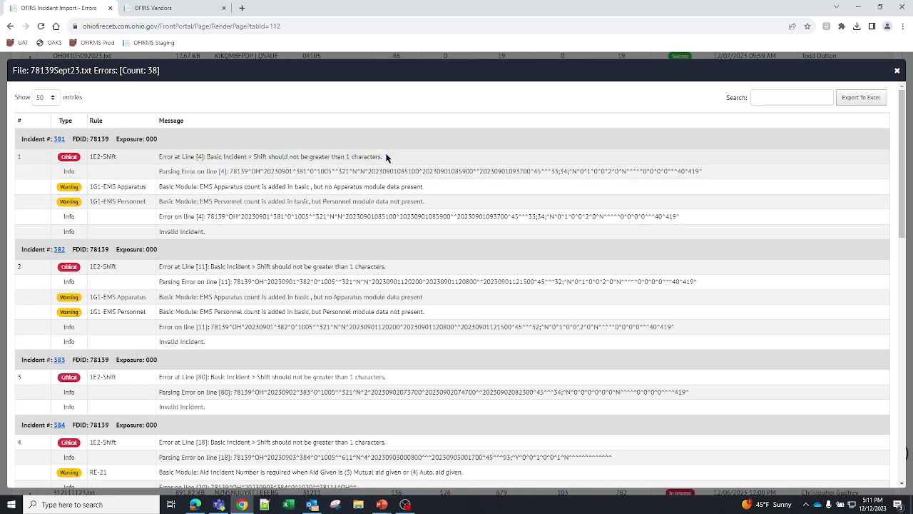
double_click(71, 172)
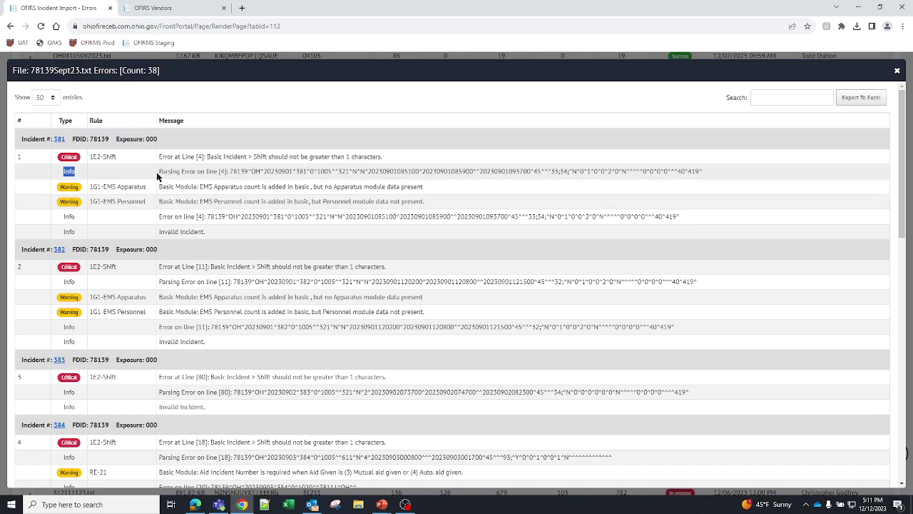
drag(158, 172, 722, 179)
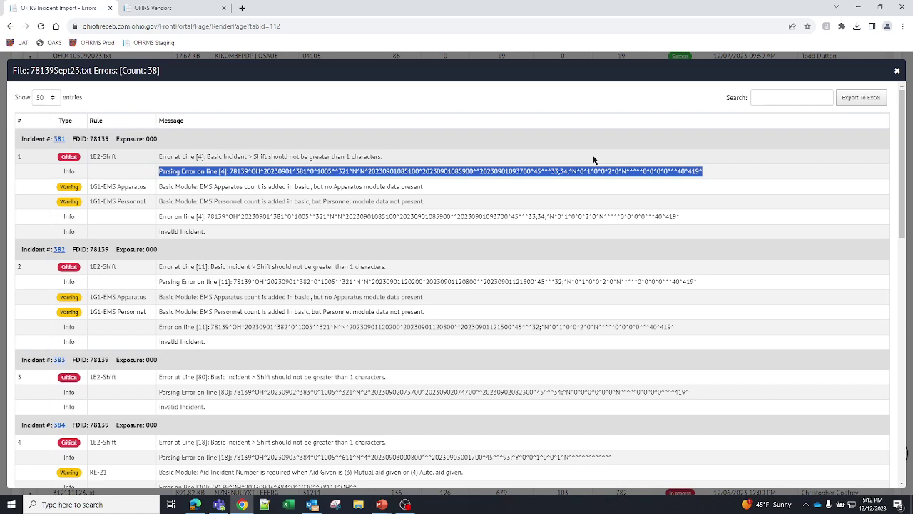
click(349, 169)
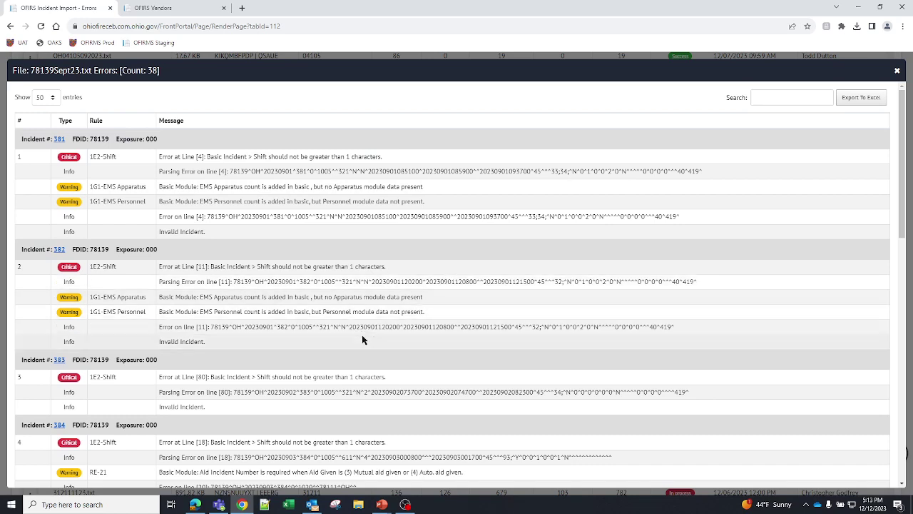
- Scroll the errors dialog down to incidents 389–392
scroll(410, 349, down, 2)
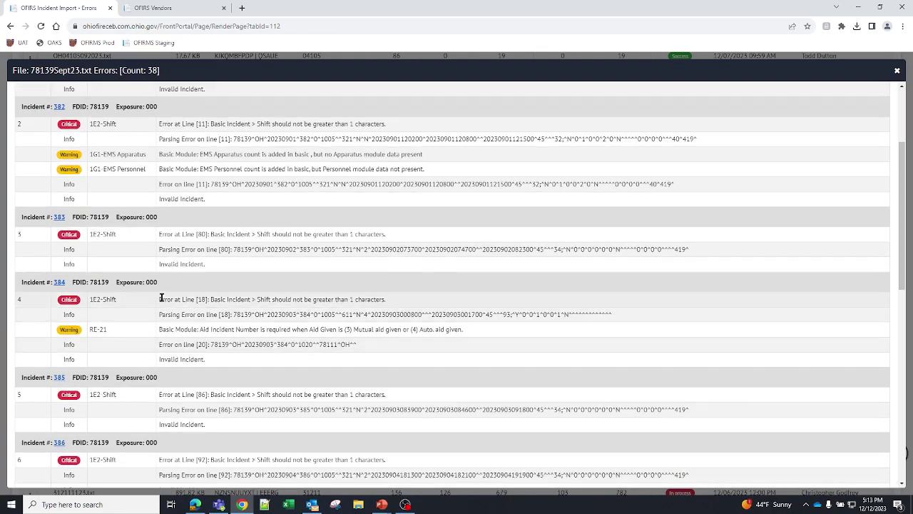
scroll(63, 325, down, 2)
scroll(63, 327, down, 5)
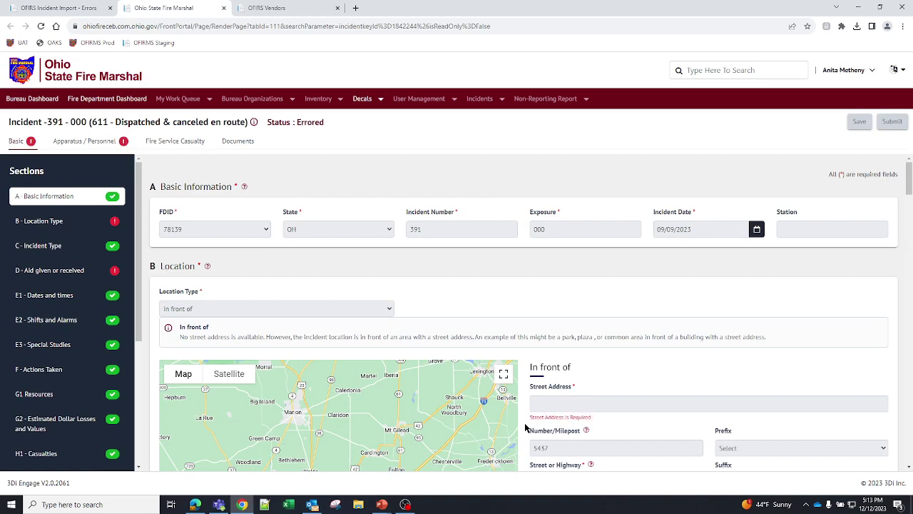
- Highlight incident 391's missing Street Address notice in the Location section
drag(529, 429, 525, 428)
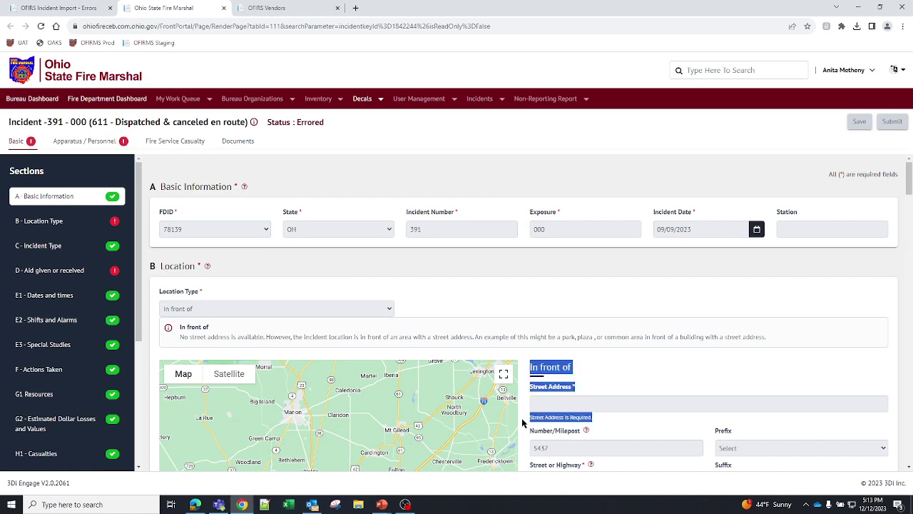
click(637, 321)
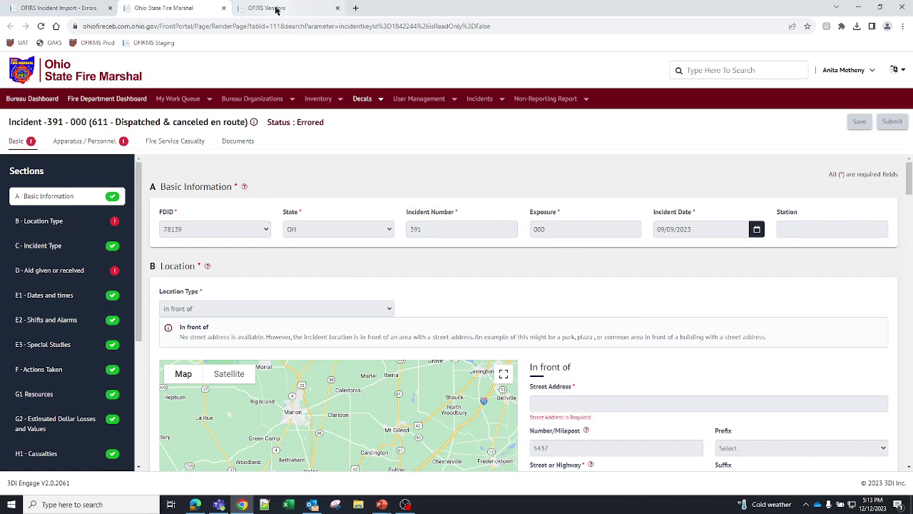
- Return to the import errors tab and go to page 2, highlighting the line 125 parsing error
click(57, 7)
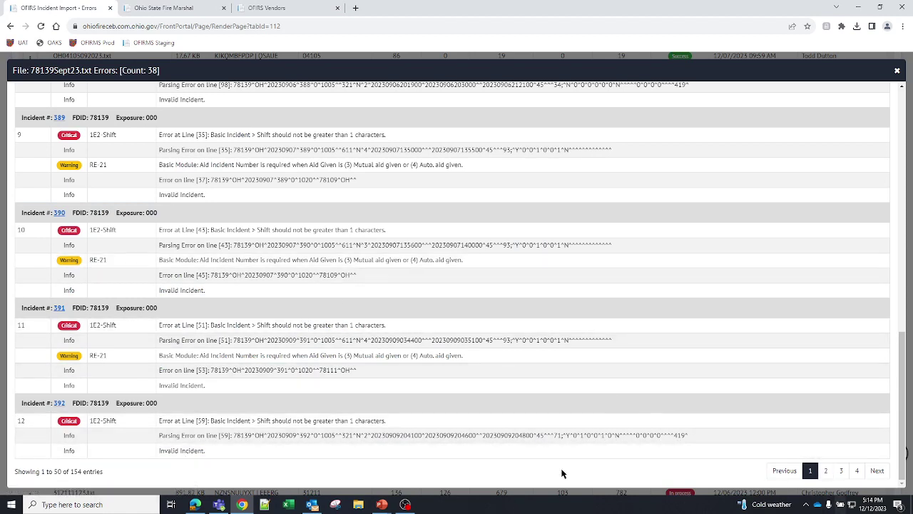
mouse_move(71, 470)
mouse_down()
mouse_move(87, 472)
mouse_move(62, 472)
mouse_up()
click(825, 471)
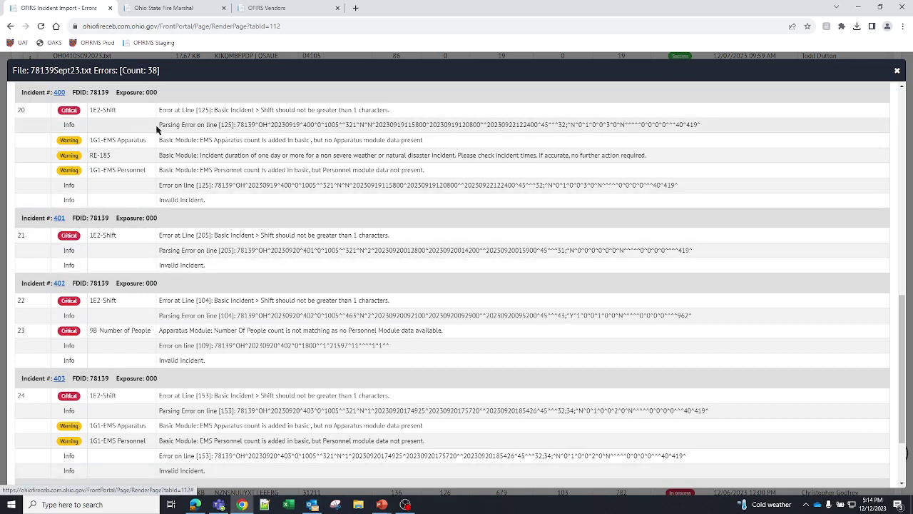
drag(158, 126, 237, 125)
double_click(367, 111)
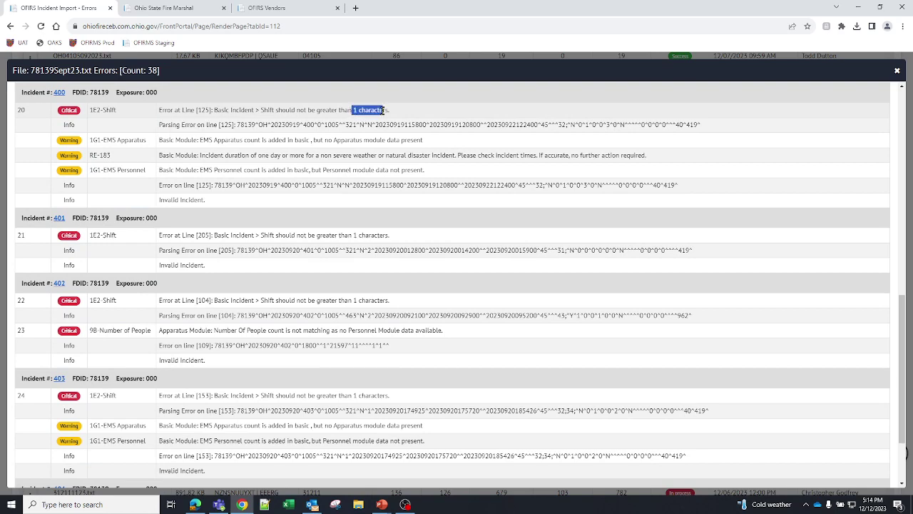
click(399, 134)
scroll(428, 321, down, 3)
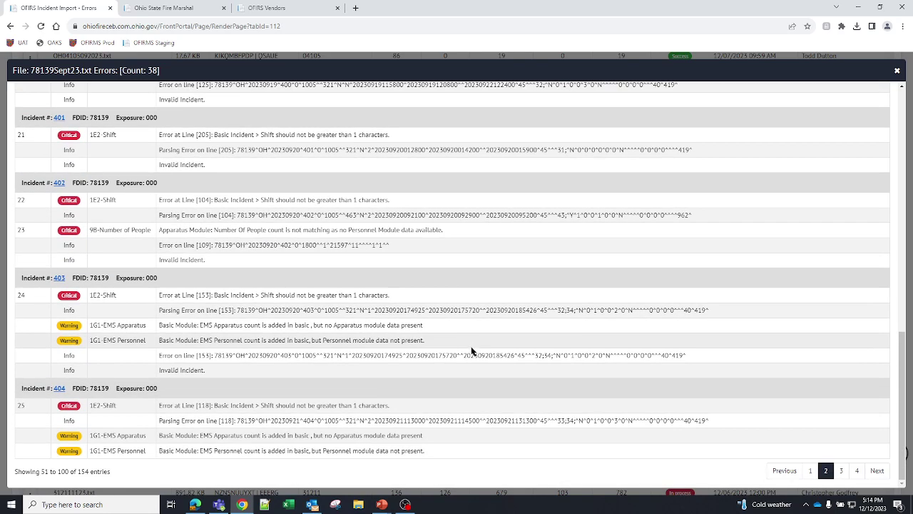
- Page through error pages 3 and 4, then close the 78139Sept23.txt errors window
click(841, 471)
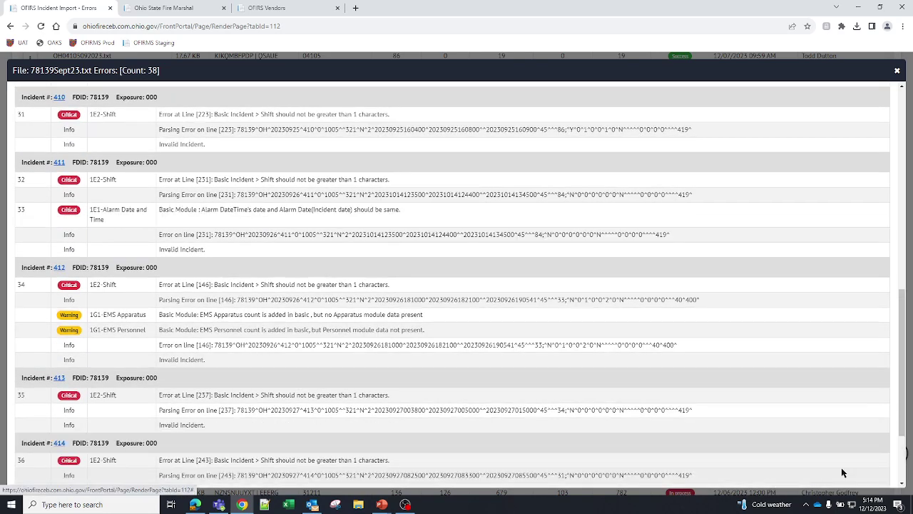
scroll(497, 329, down, 3)
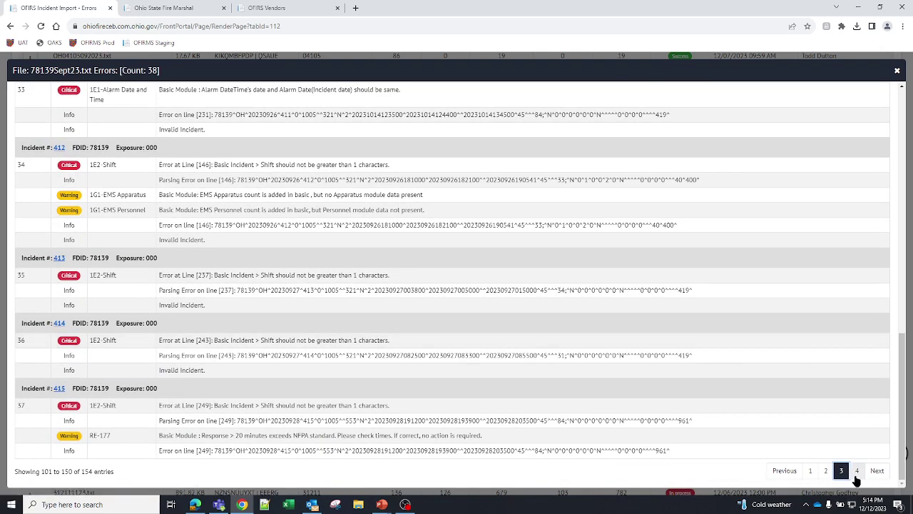
click(856, 472)
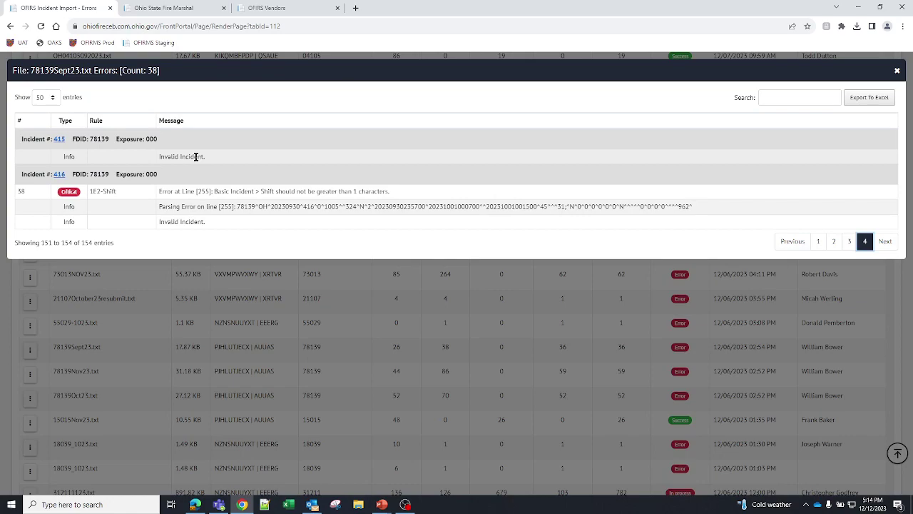
click(896, 70)
scroll(538, 221, down, 3)
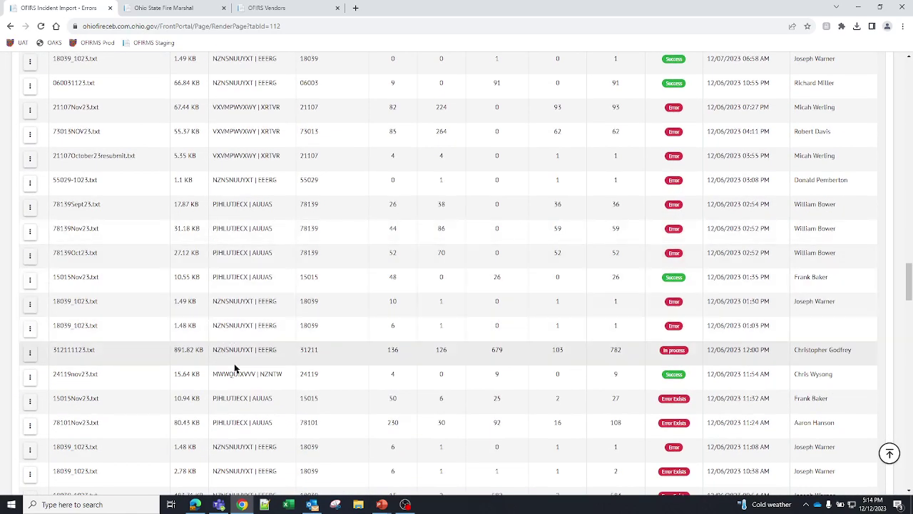
click(30, 354)
click(44, 408)
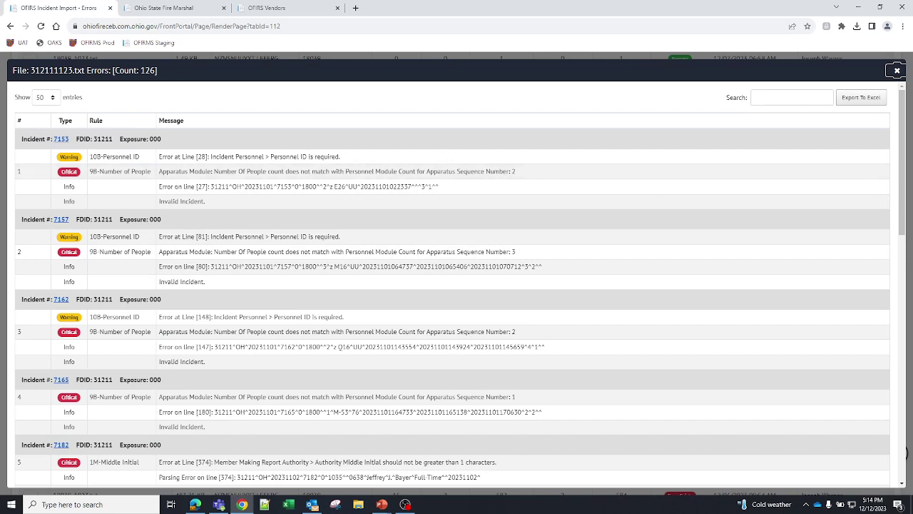
click(405, 504)
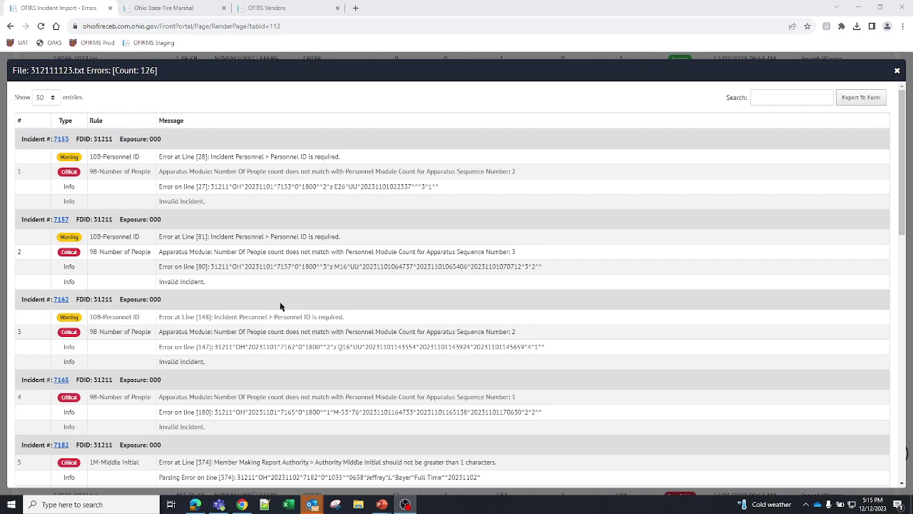
scroll(348, 280, down, 3)
scroll(343, 296, down, 4)
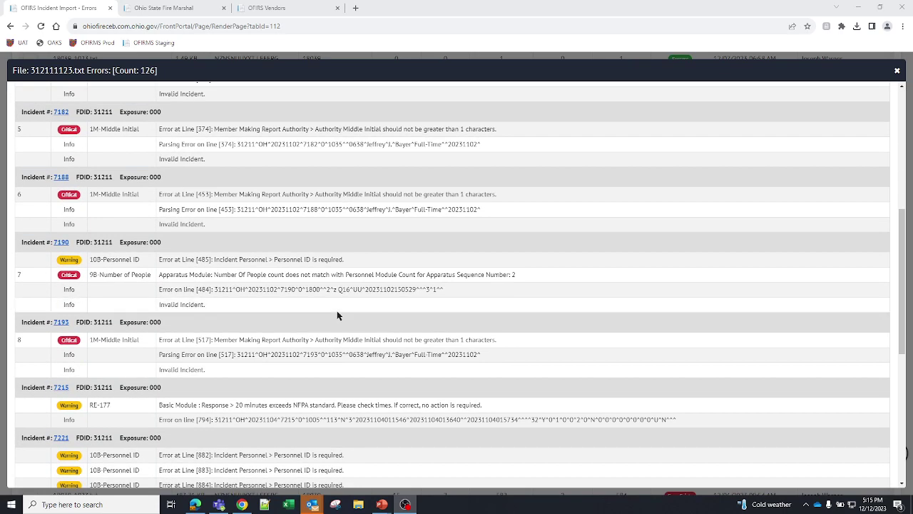
scroll(336, 311, down, 1)
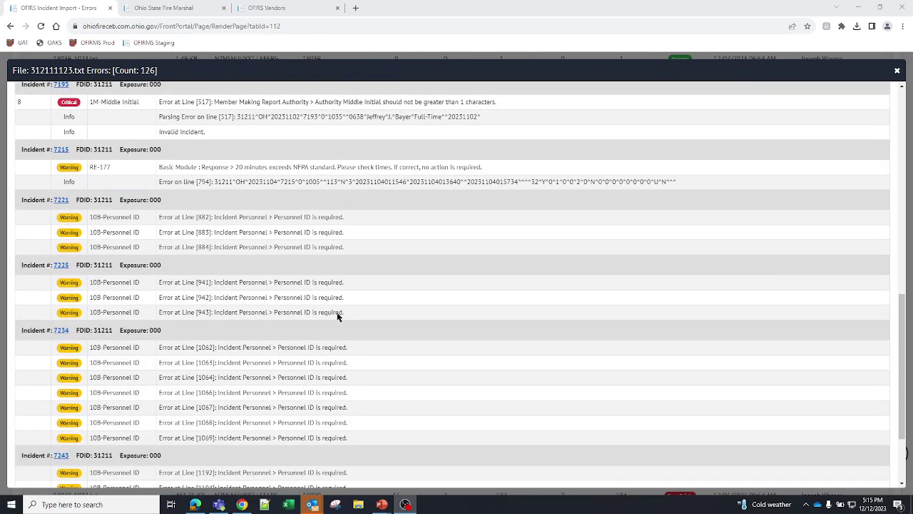
scroll(337, 313, up, 10)
- Close the 312111123.txt error list, view the 19-line contents of 18039_1023.txt, then close it
click(897, 69)
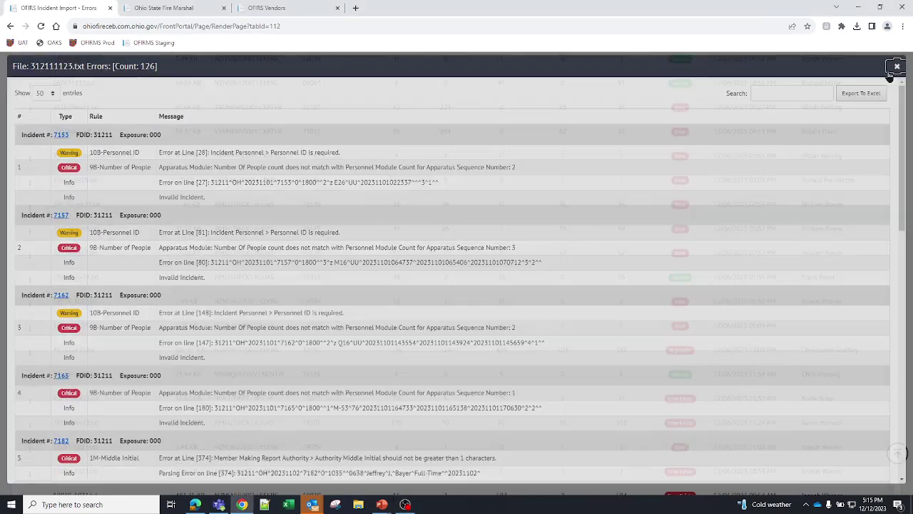
click(29, 332)
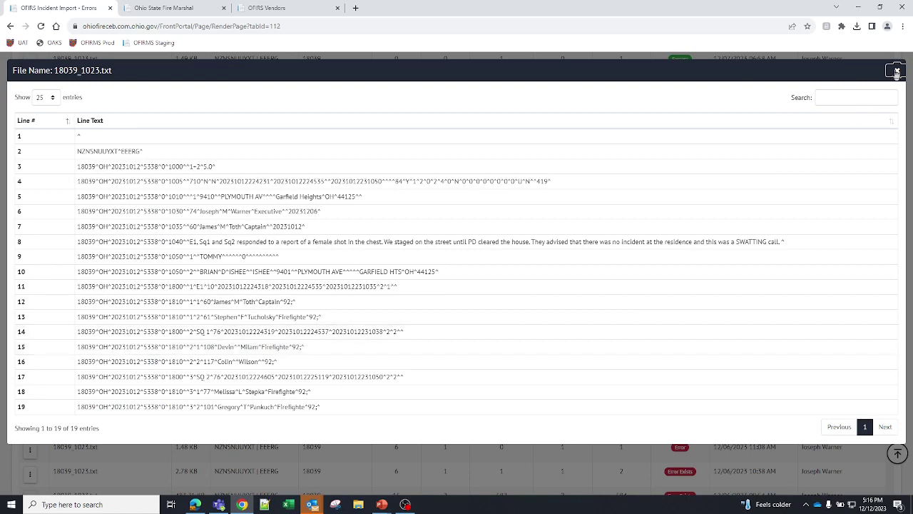
click(896, 71)
- View the data for 312111123.txt and expand failed incident 7153 to show its four messages
click(29, 354)
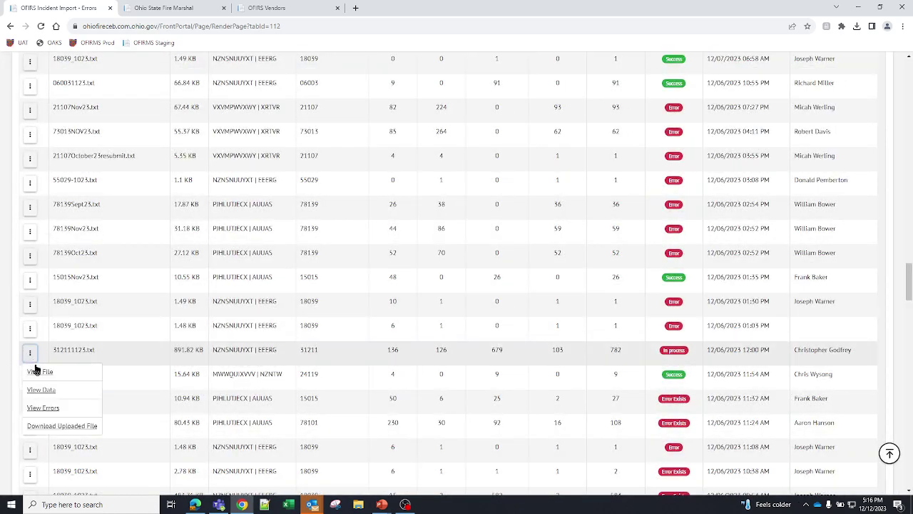
click(41, 390)
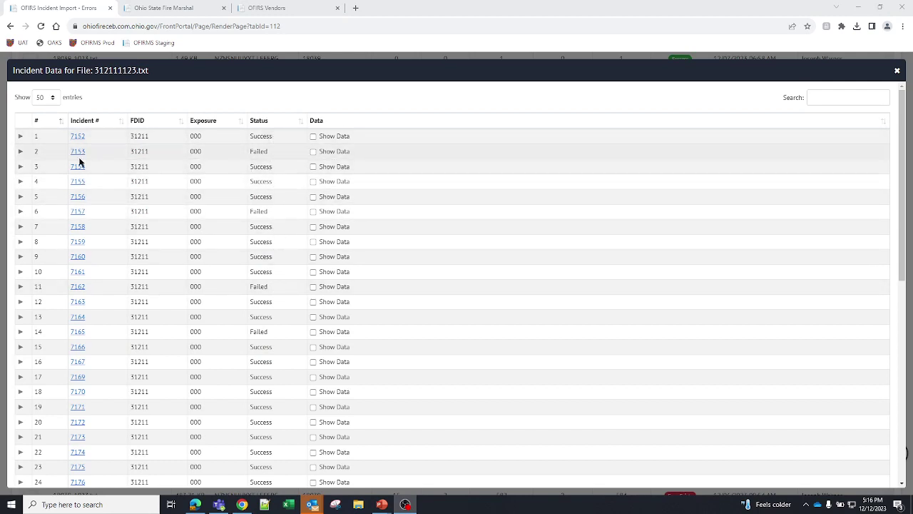
click(20, 152)
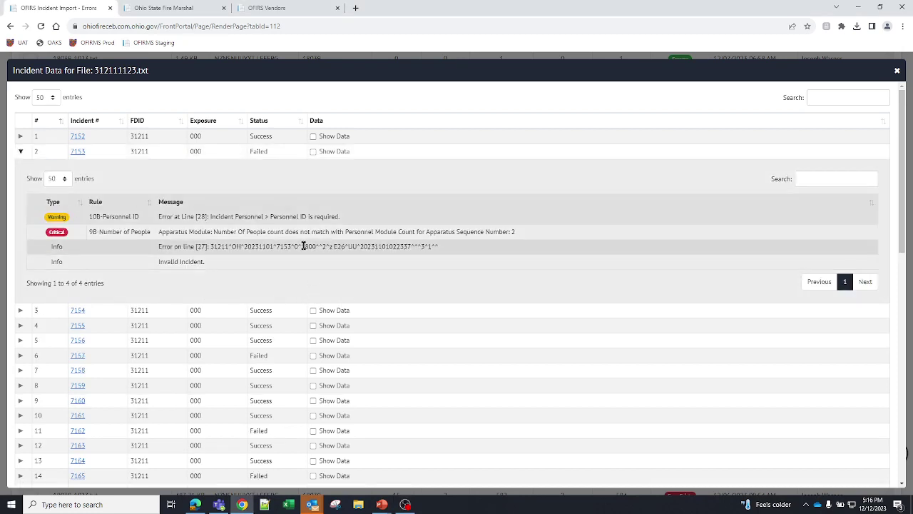
- Show incident 7153's raw data, search 'apparatus', and expand IncidentApparatusModel record 0
click(312, 151)
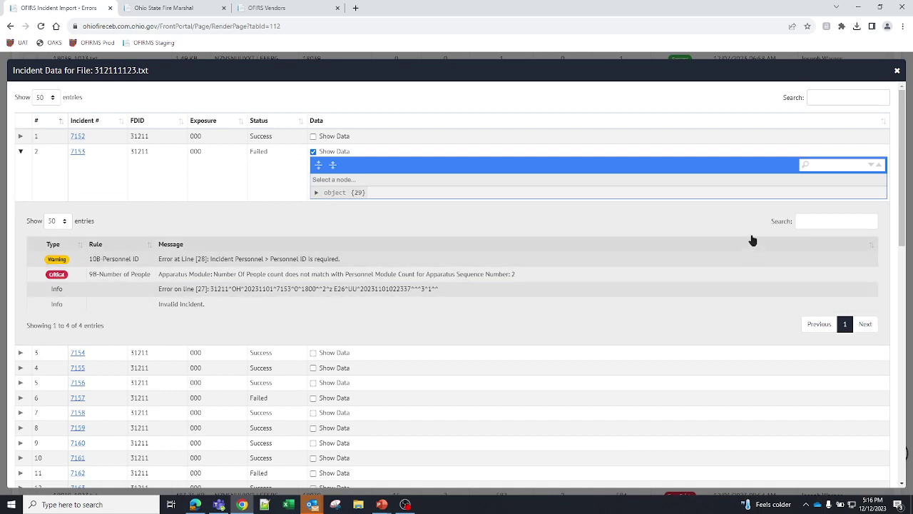
click(821, 164)
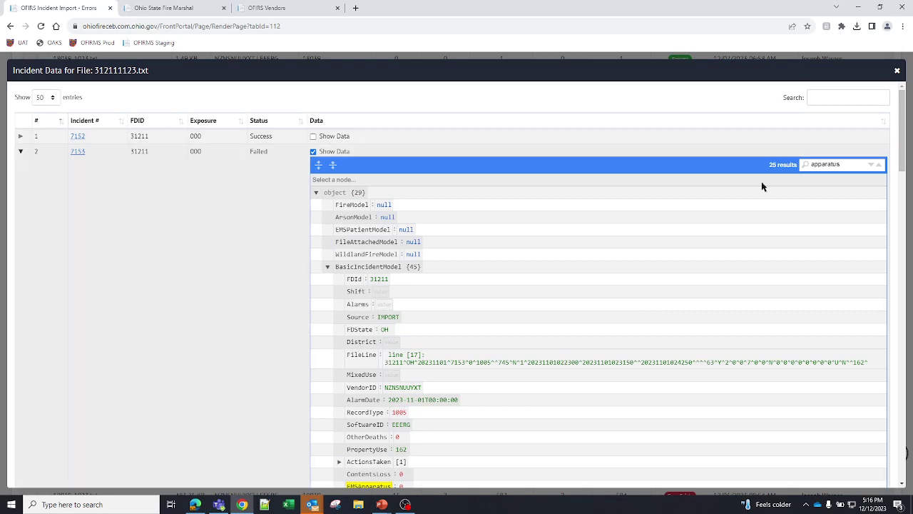
scroll(592, 288, down, 5)
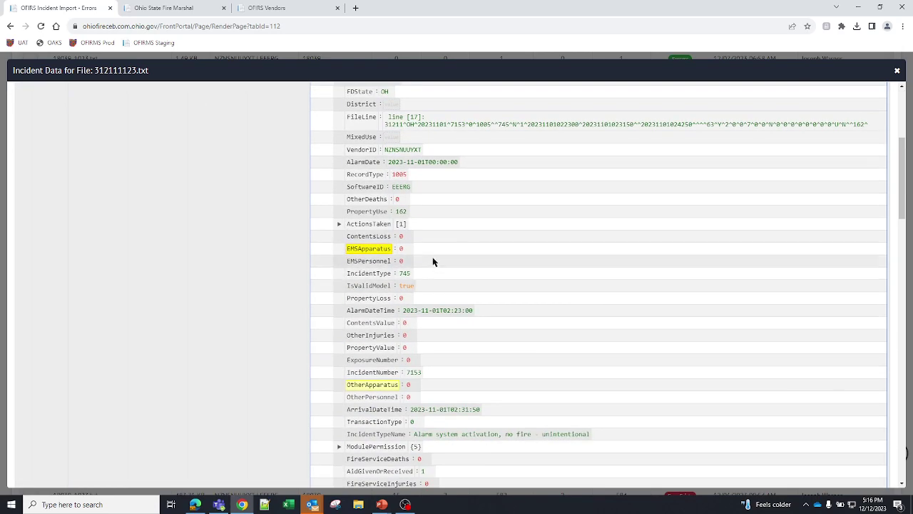
scroll(436, 270, down, 4)
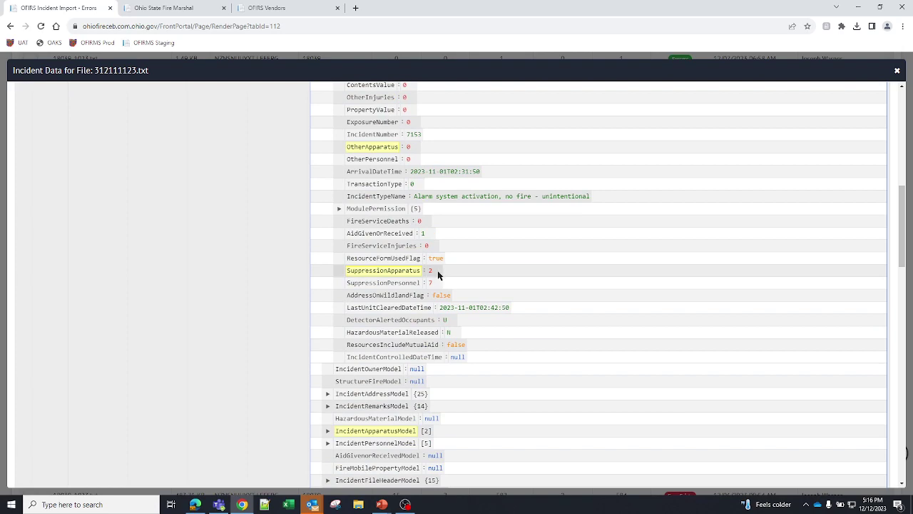
scroll(579, 296, down, 3)
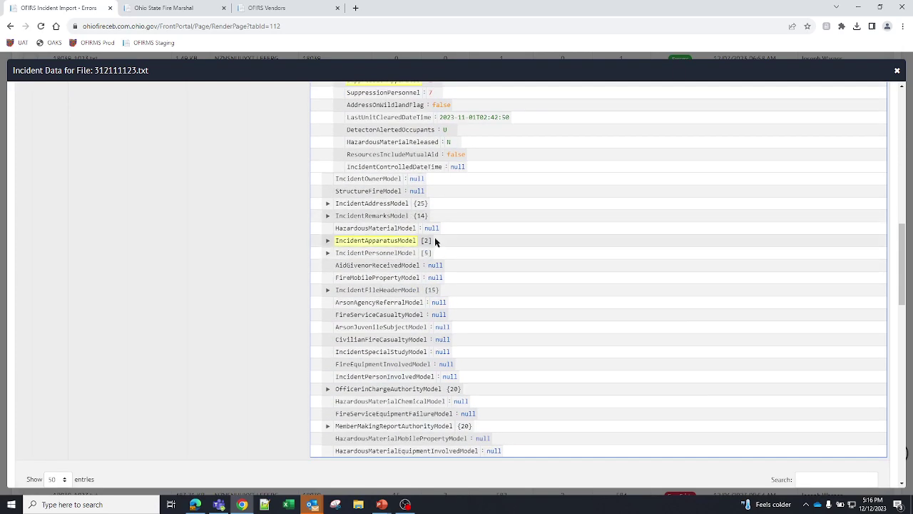
click(328, 243)
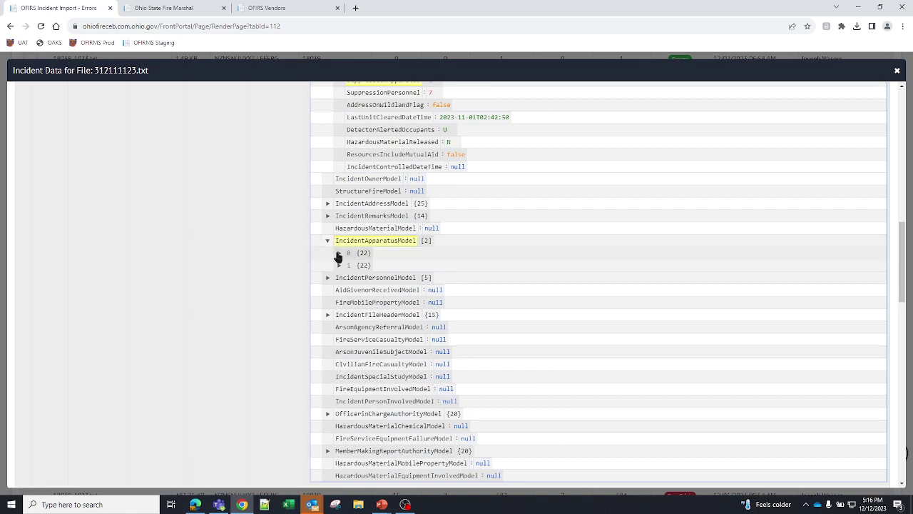
click(340, 253)
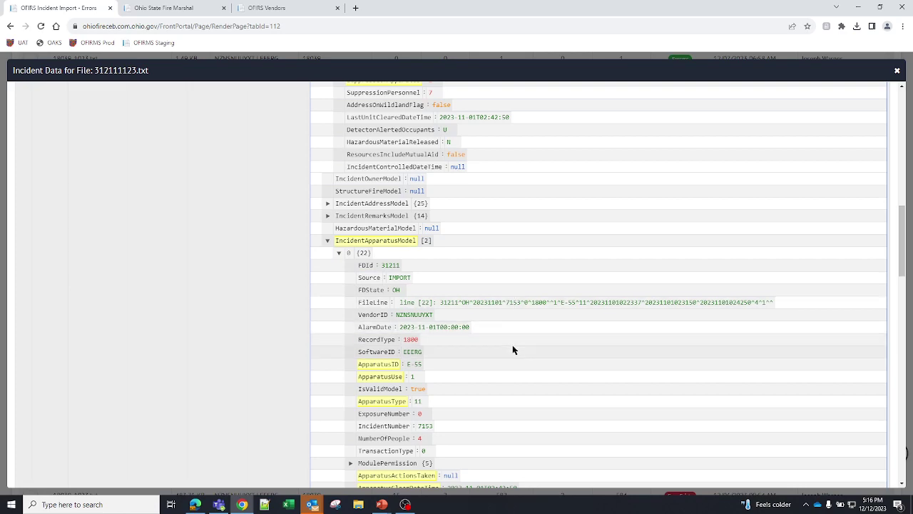
- Expand apparatus record 1 to compare both records, then hide the raw data
scroll(511, 351, down, 2)
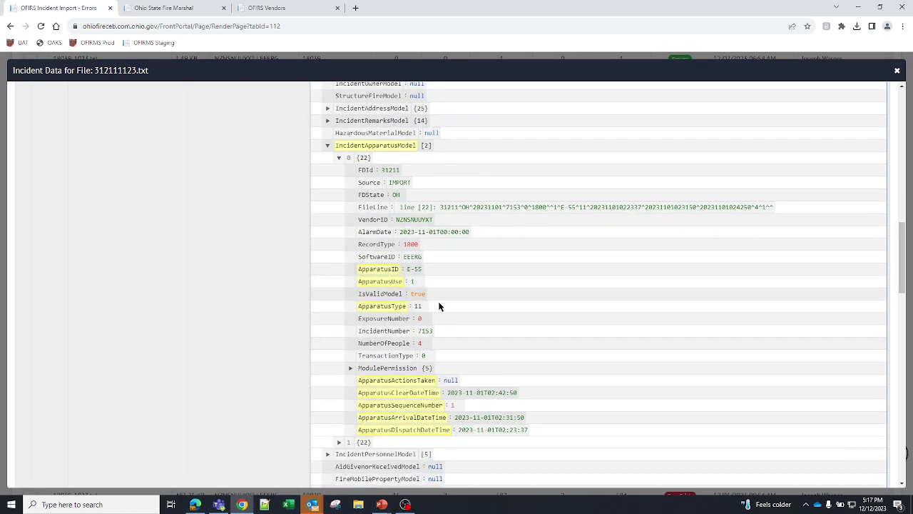
scroll(434, 317, down, 2)
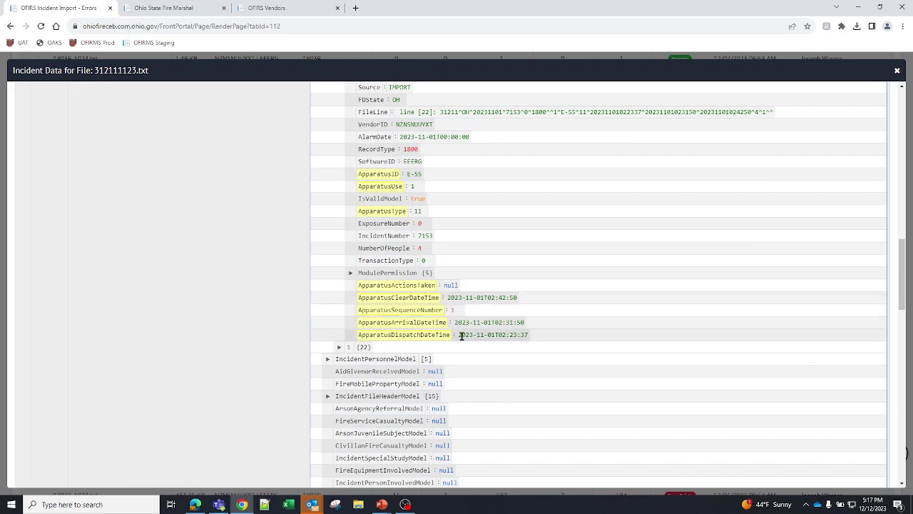
scroll(383, 308, down, 2)
click(339, 252)
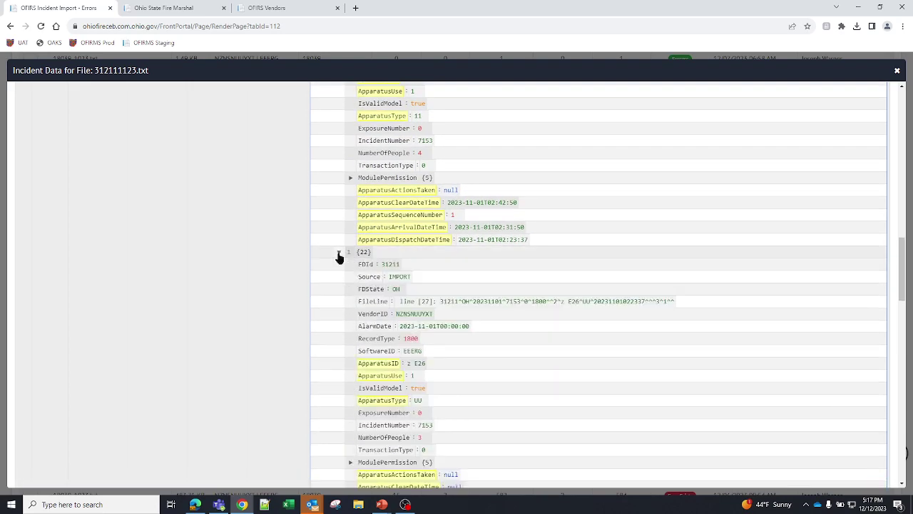
scroll(518, 403, down, 5)
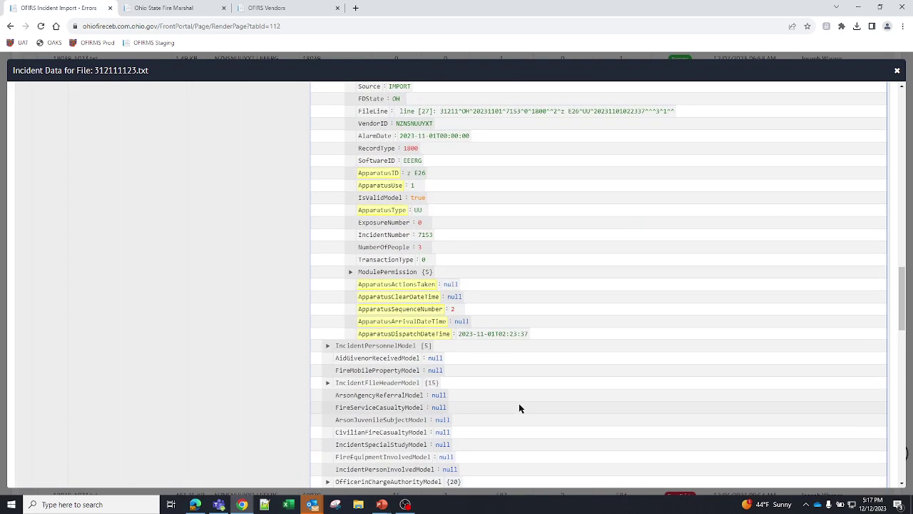
scroll(518, 403, down, 6)
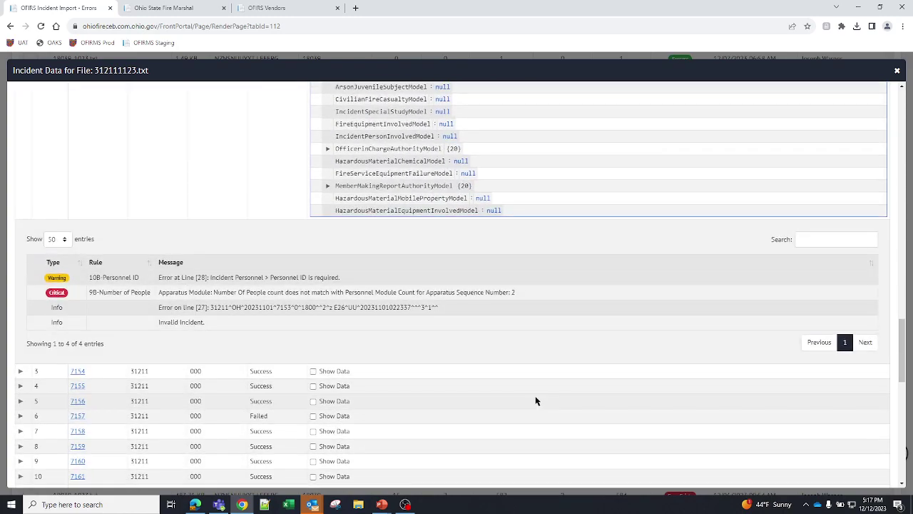
scroll(537, 401, up, 15)
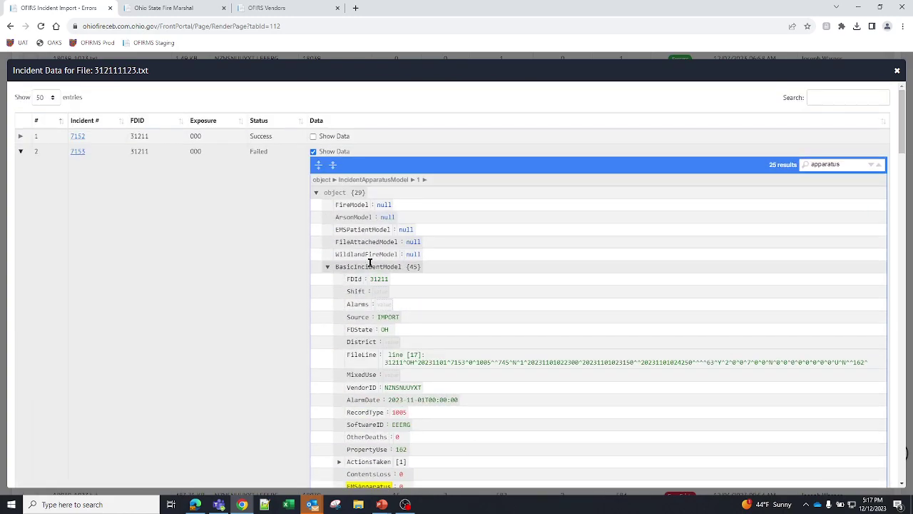
click(313, 152)
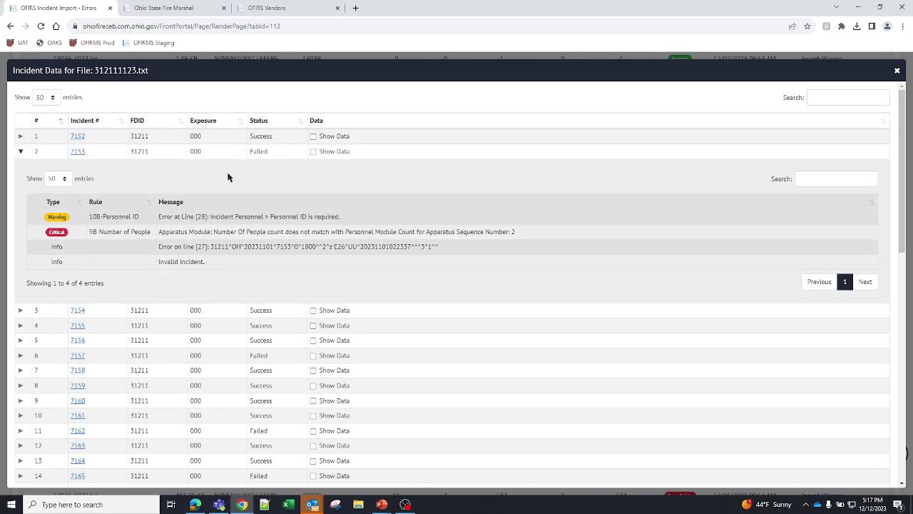
- Export the 86 import errors of 78139Nov23.txt to Error_78139Nov23.xlsx
click(897, 71)
click(30, 234)
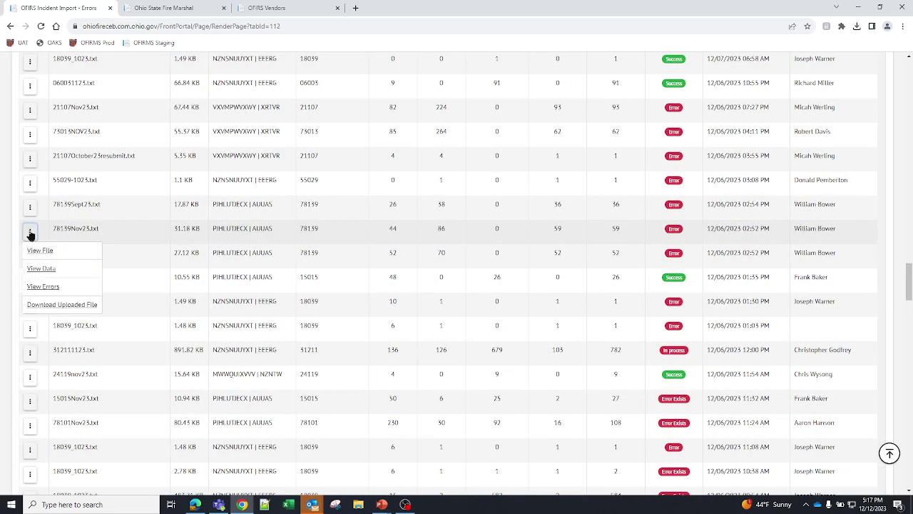
click(43, 287)
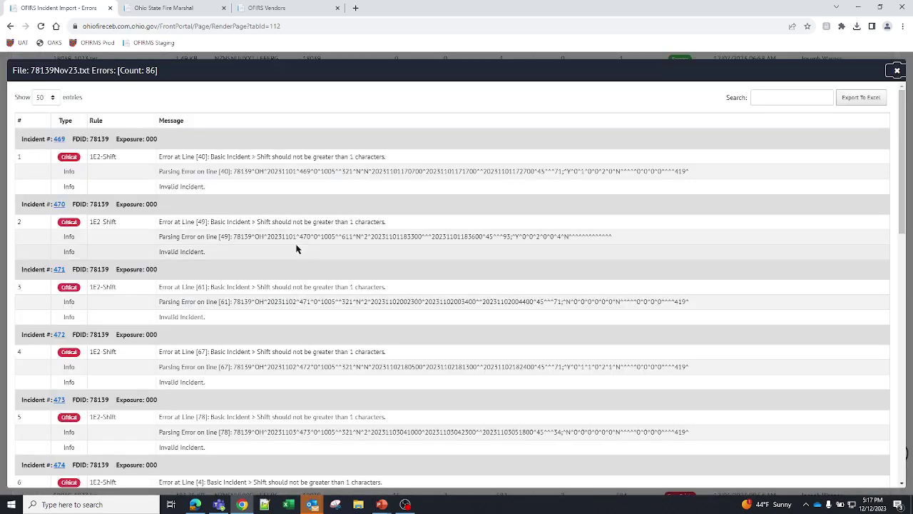
scroll(457, 300, down, 7)
scroll(465, 306, down, 2)
scroll(471, 310, up, 10)
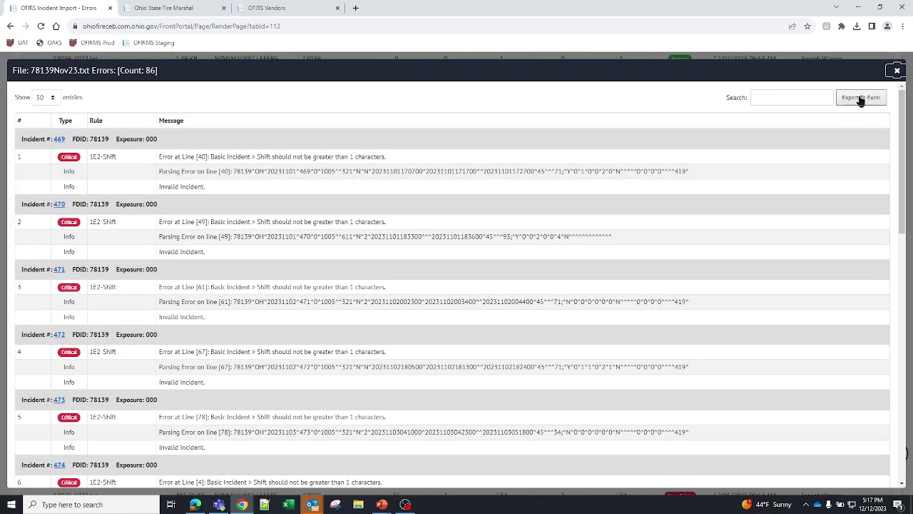
click(861, 100)
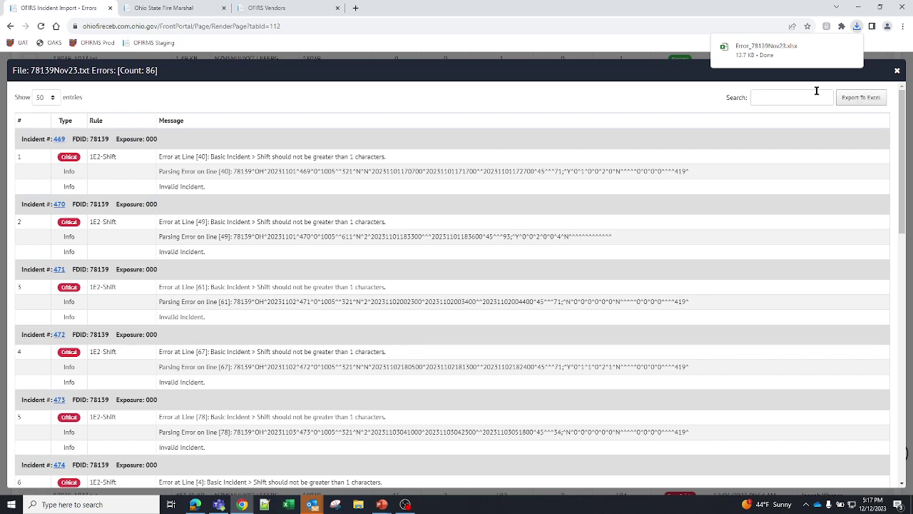
- Open the downloaded Error_78139Nov23.xlsx in Excel and scroll through its incident error rows
click(781, 50)
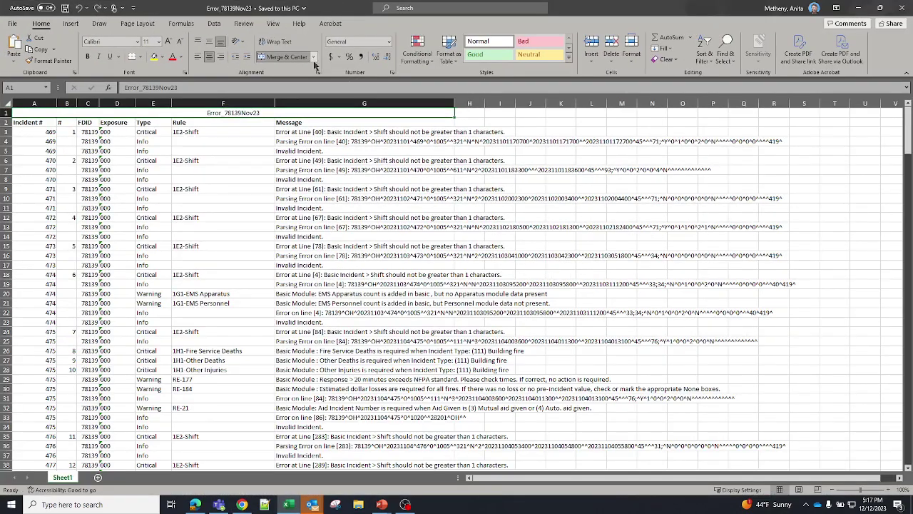
scroll(643, 299, down, 4)
scroll(643, 299, up, 4)
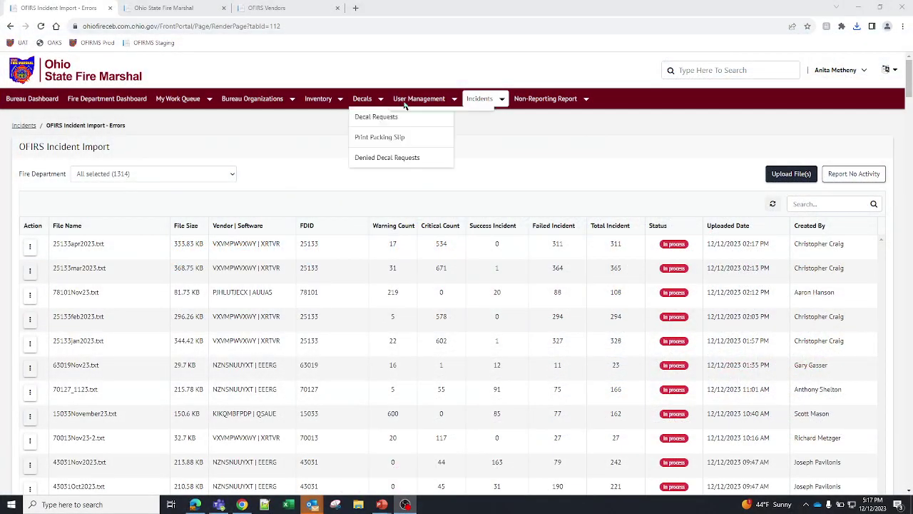
- Go to the Incidents Dashboard, show All Incidents, then return to the OFIRS portal browser
mouse_move(490, 103)
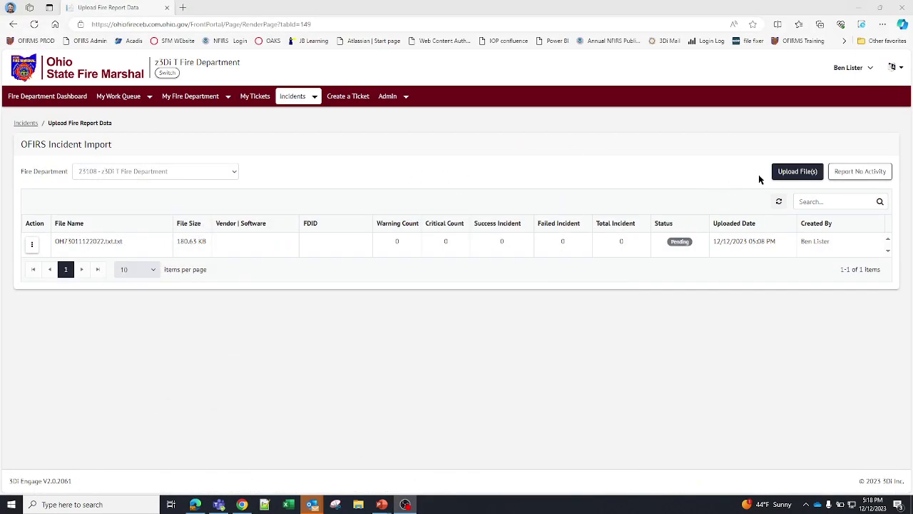
mouse_move(308, 96)
click(311, 120)
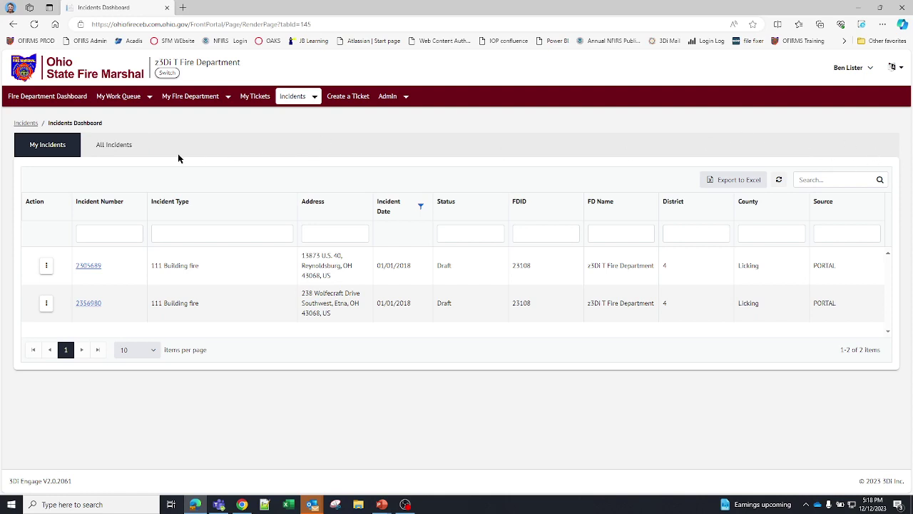
click(136, 147)
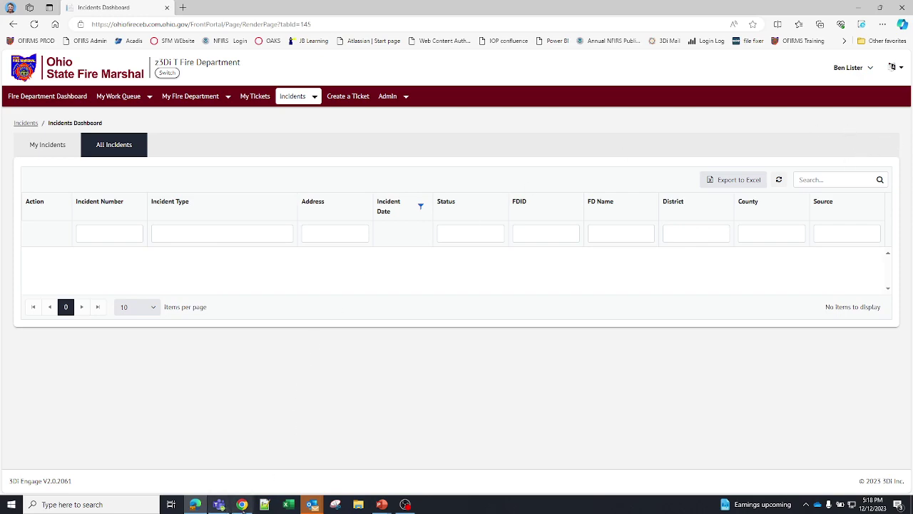
click(242, 504)
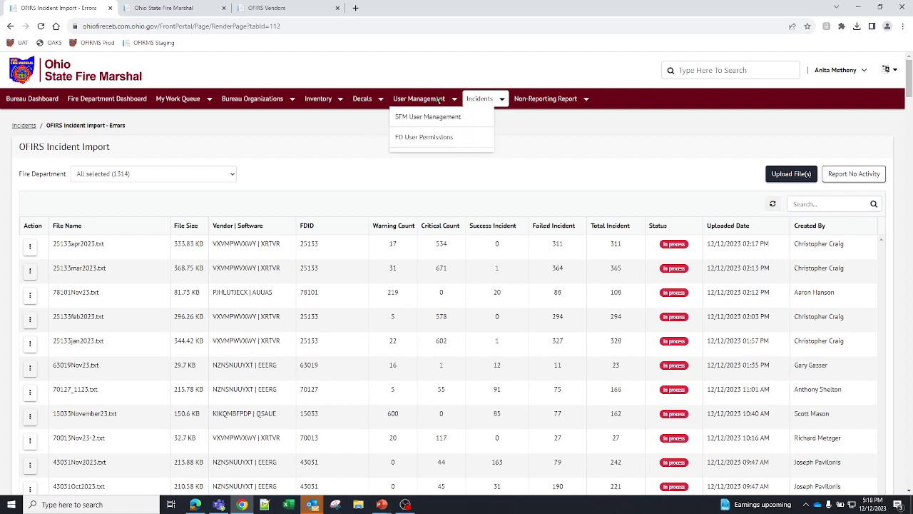
- On Incidents Search, search incident types for 'boat', then close the picker without choosing
click(483, 119)
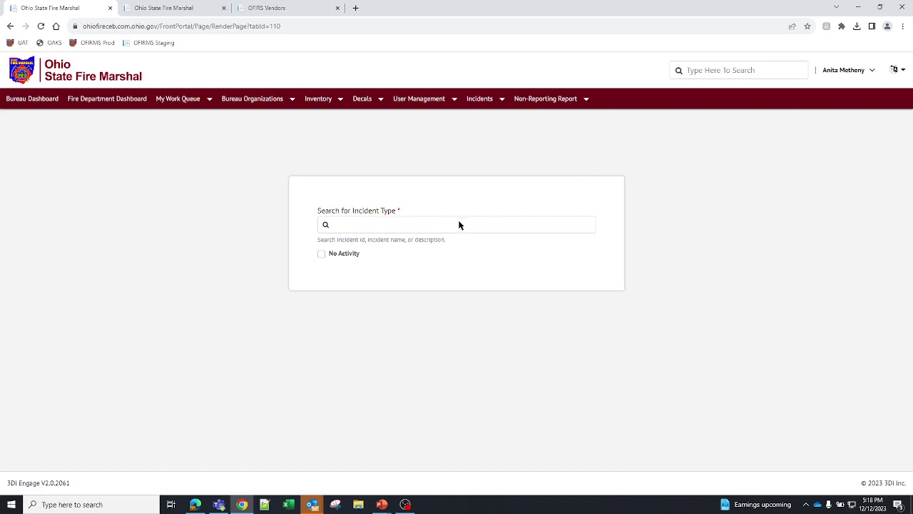
click(457, 226)
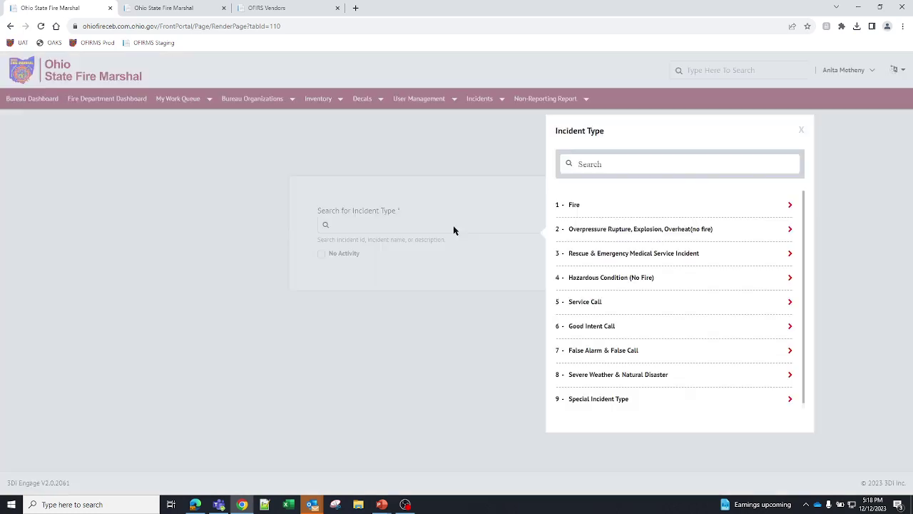
click(681, 166)
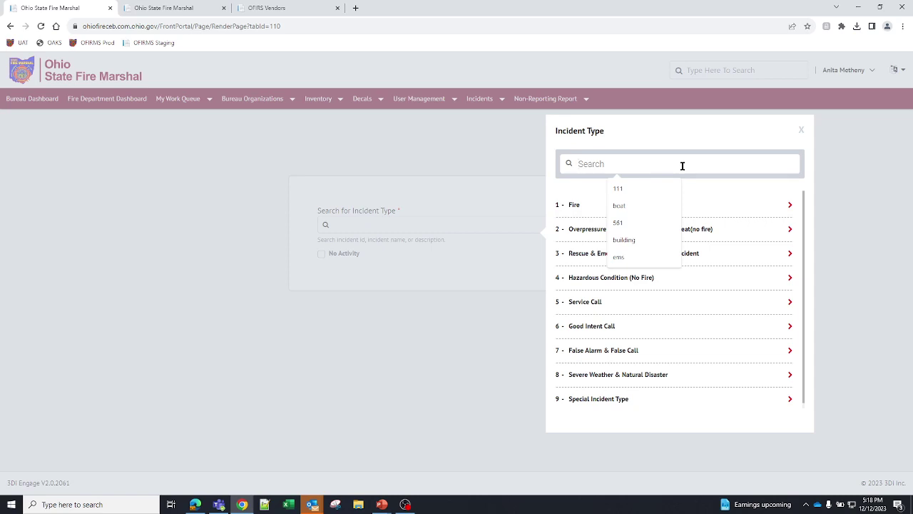
text(boat)
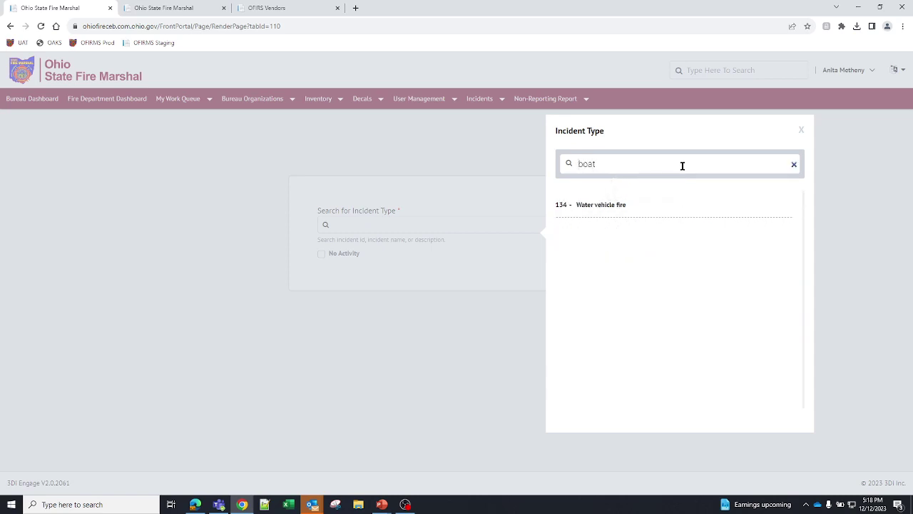
mouse_move(635, 202)
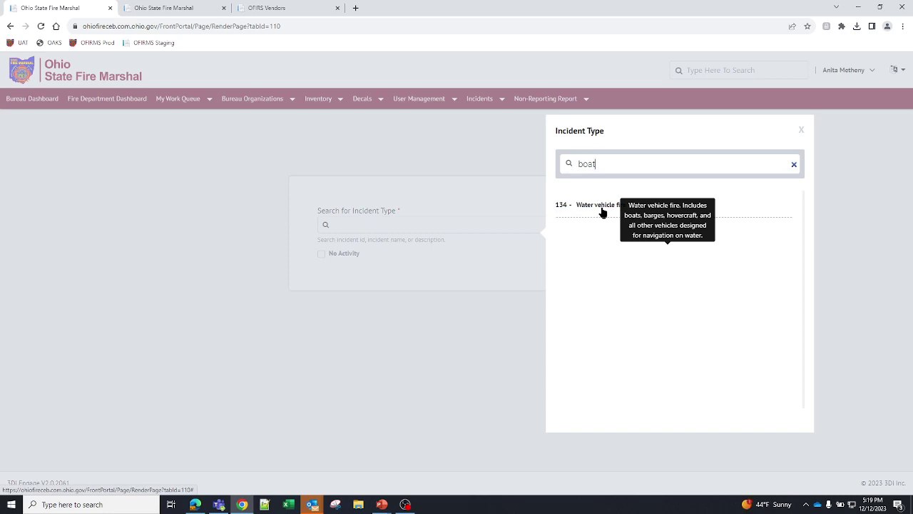
click(477, 164)
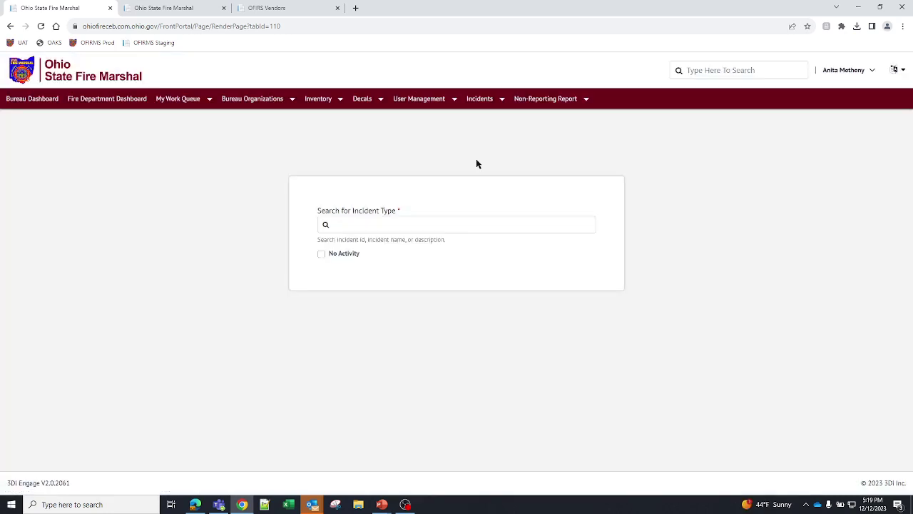
- Reopen the incident type picker and search 'structu', then 'shed', then 'building'
click(465, 227)
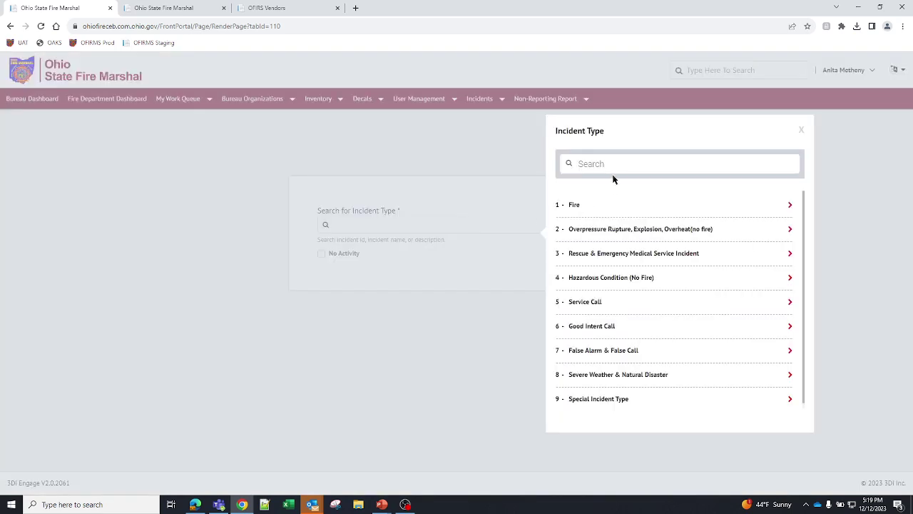
click(607, 164)
text(structu)
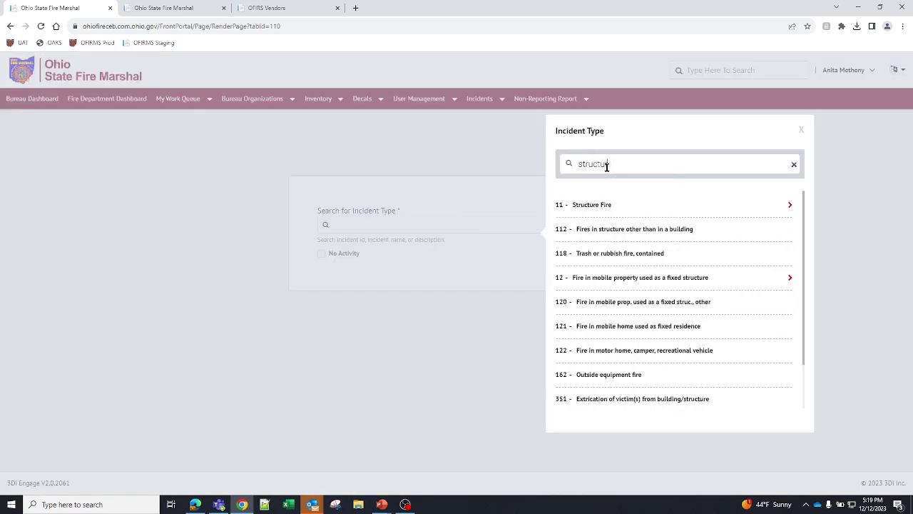
key(BackSpace)
key(BackSpace)
key(BackSpace)
key(BackSpace)
key(BackSpace)
key(BackSpace)
key(BackSpace)
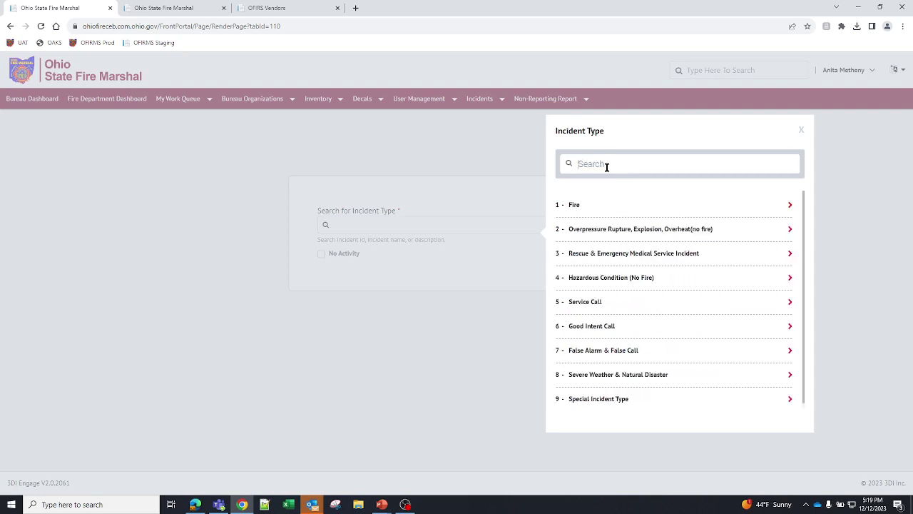
text(shed)
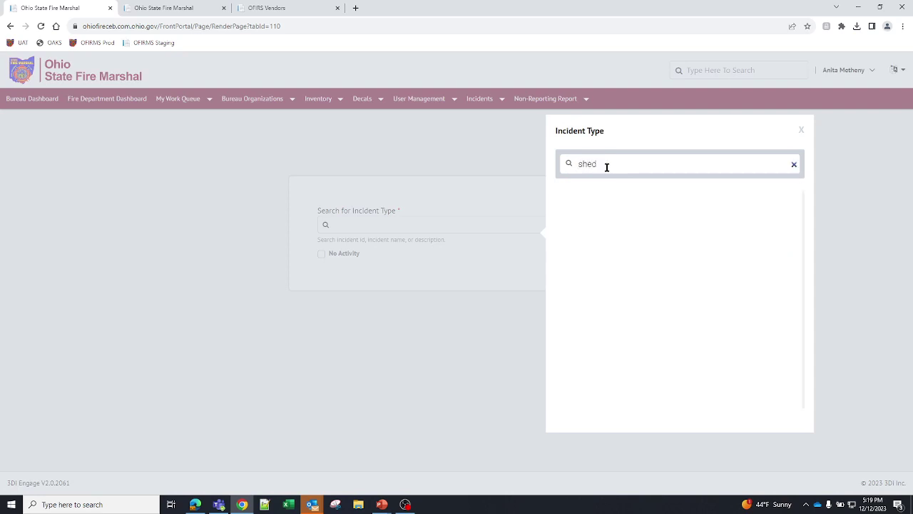
key(BackSpace)
key(BackSpace)
key(BackSpace)
key(BackSpace)
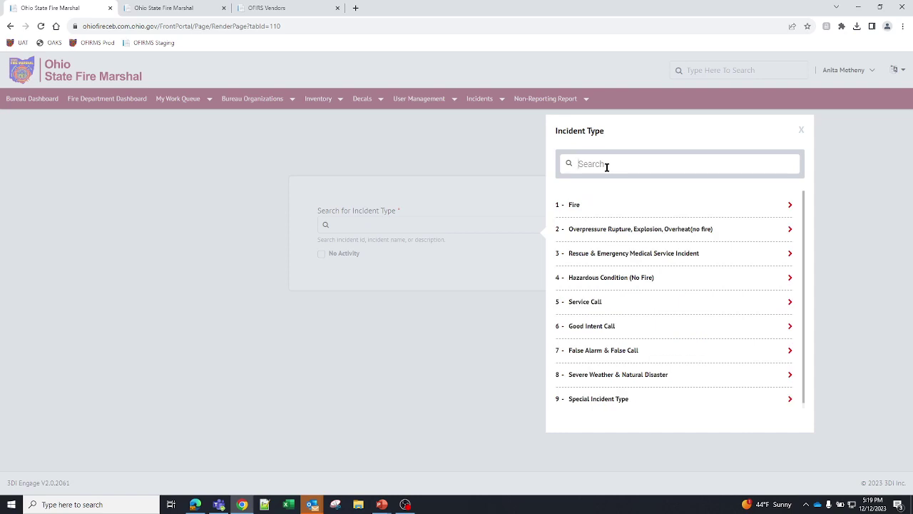
text(build)
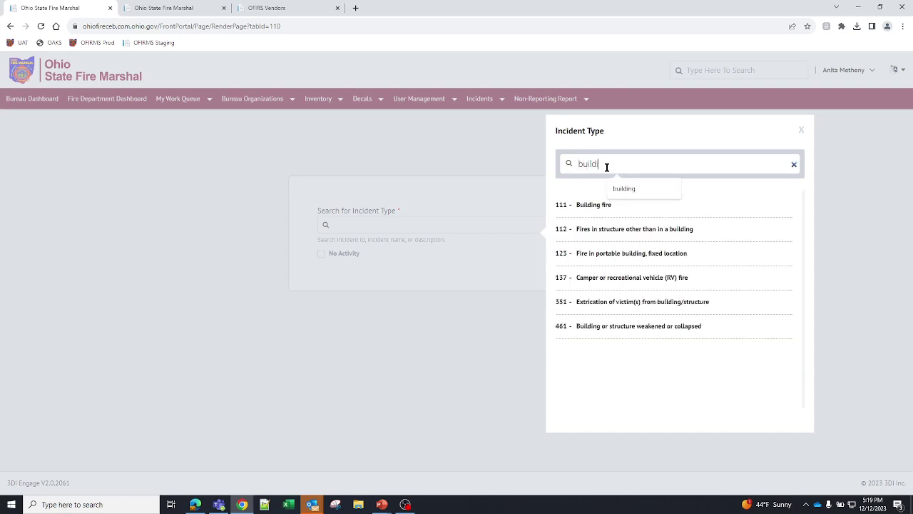
text(ing)
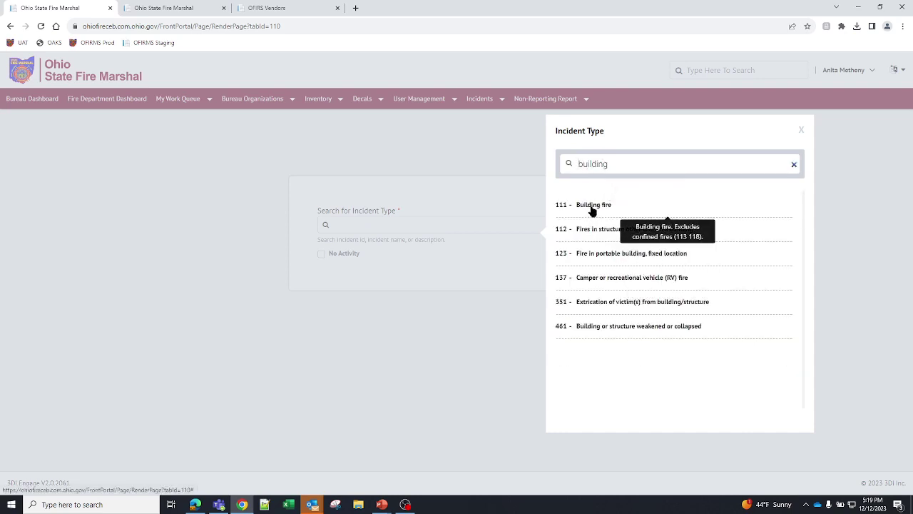
- Select 111 - Building fire and confirm Yes in the Incident Type Change dialog
click(592, 206)
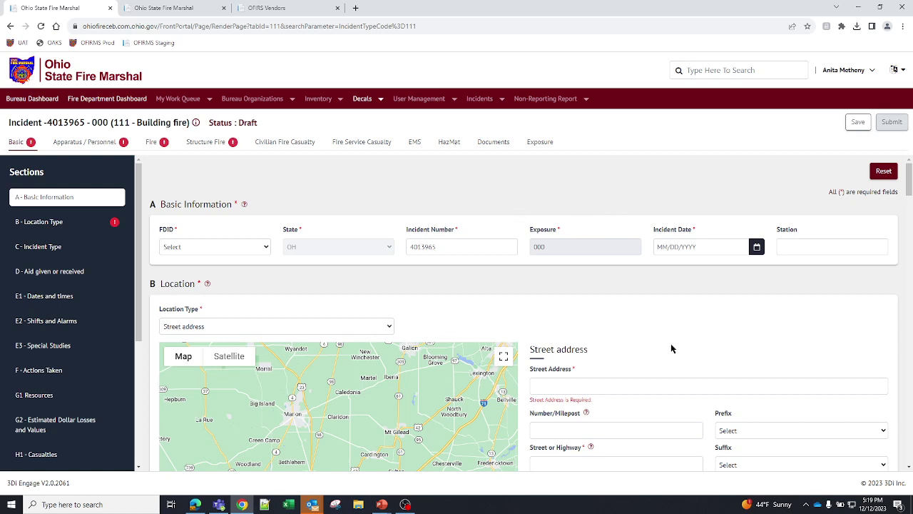
scroll(592, 322, down, 5)
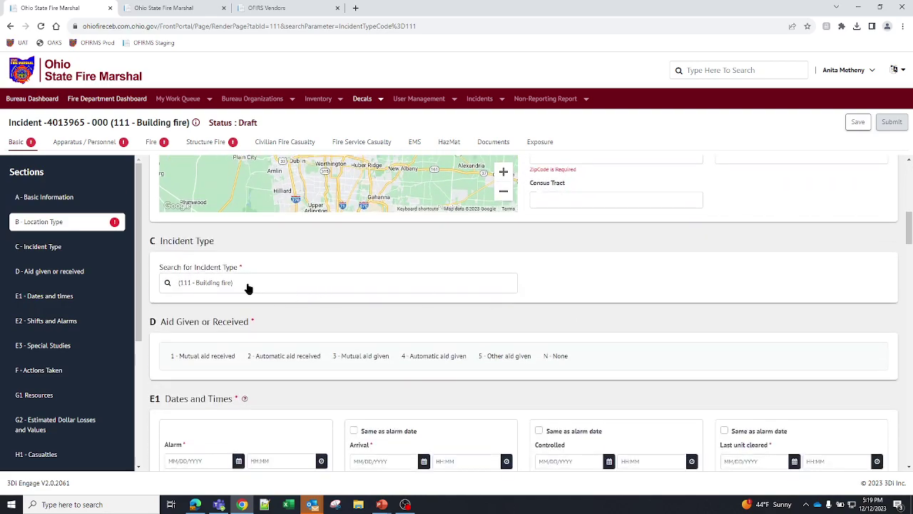
click(248, 288)
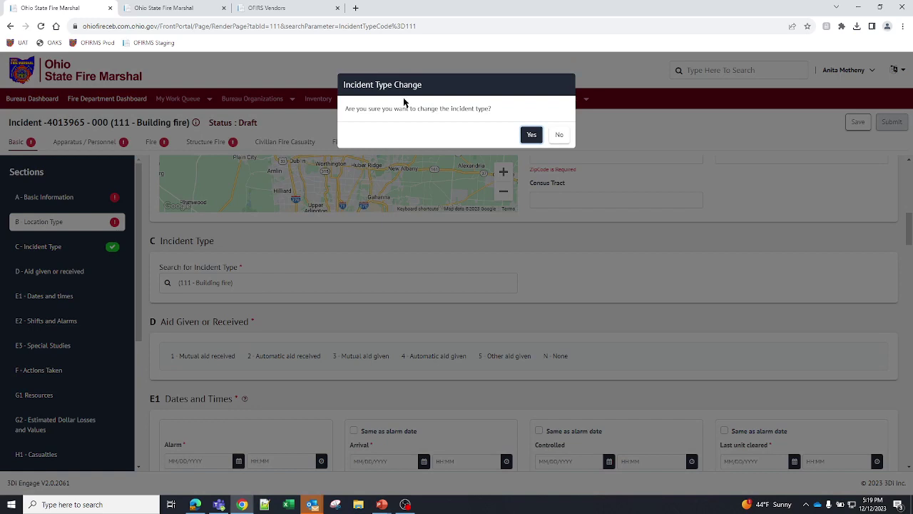
click(531, 135)
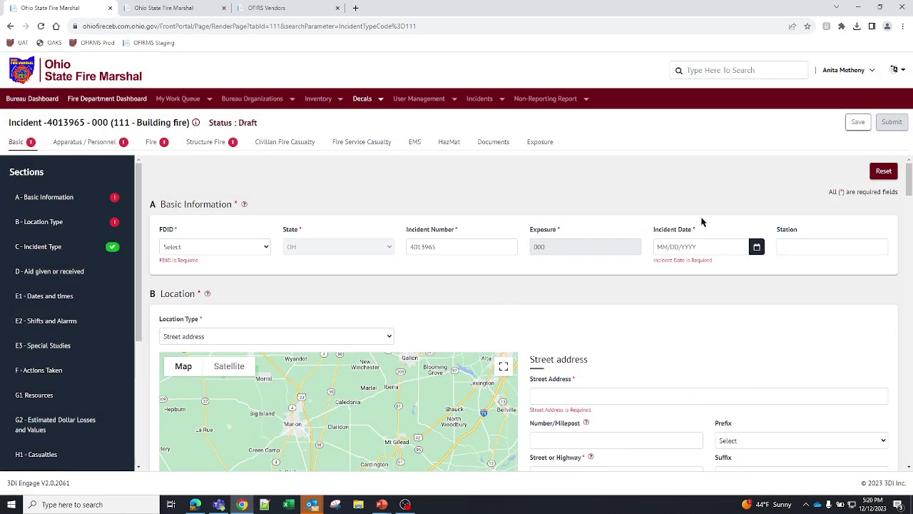
- Pick FDID 04201, change the incident number to 2300121, and date it December 11, 2023
click(204, 247)
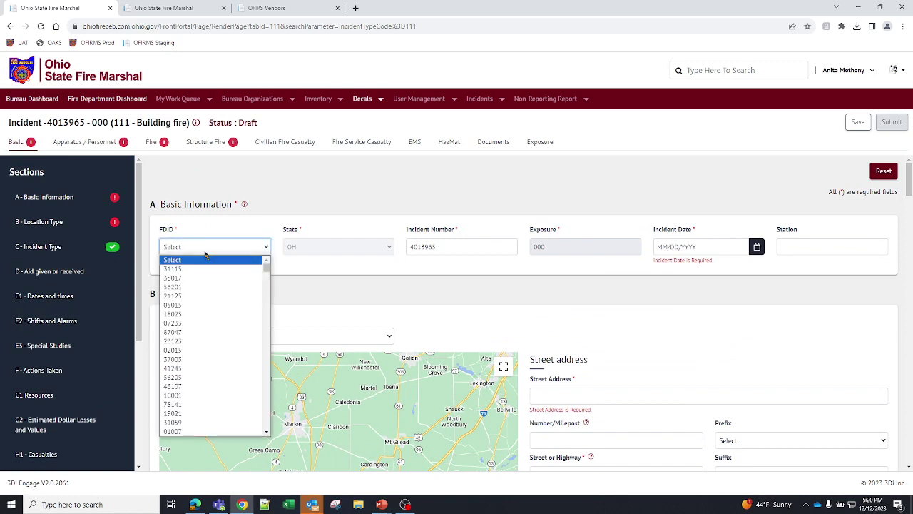
text(04)
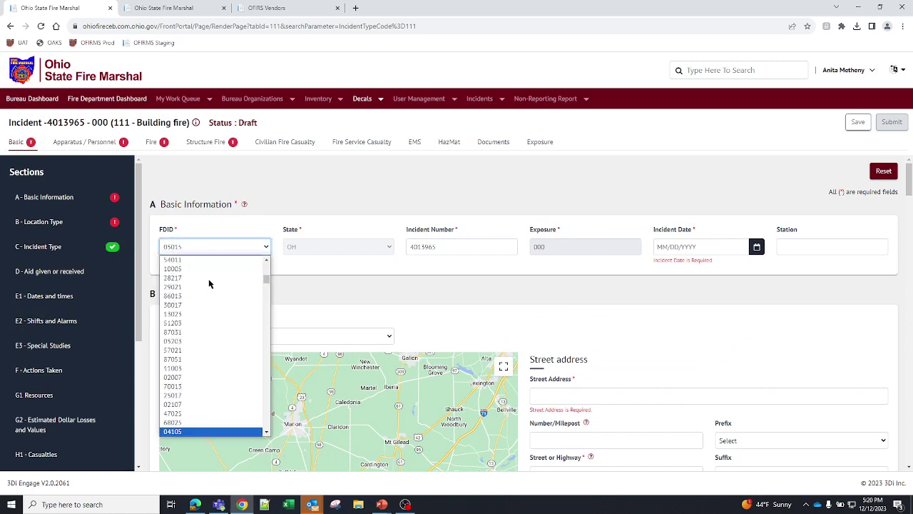
text(2)
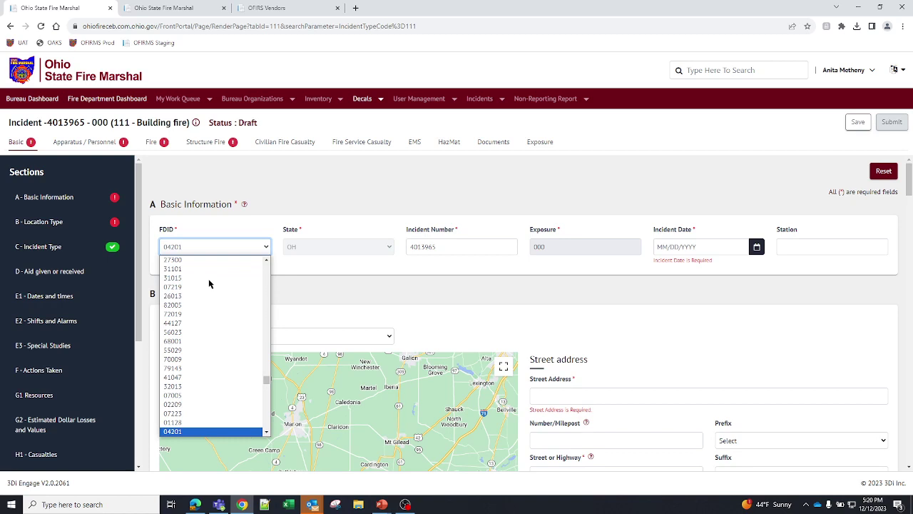
key(Return)
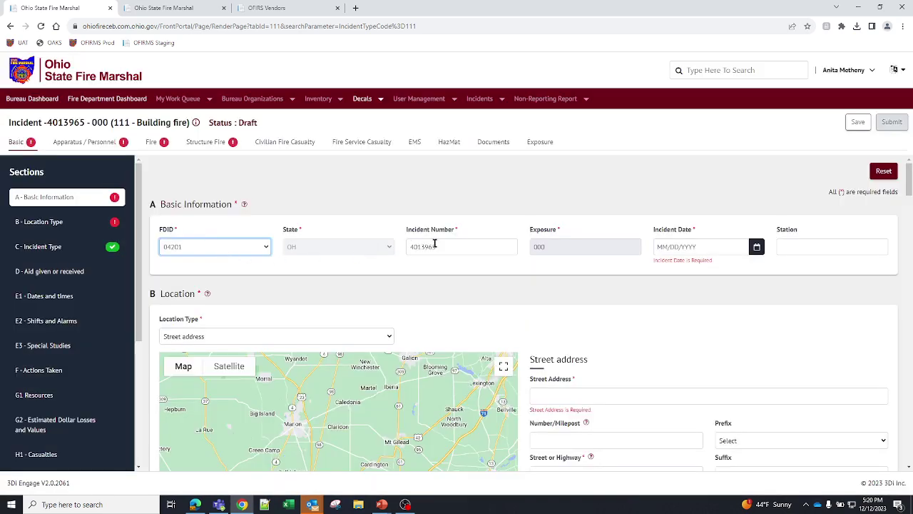
click(459, 246)
drag(469, 246, 404, 246)
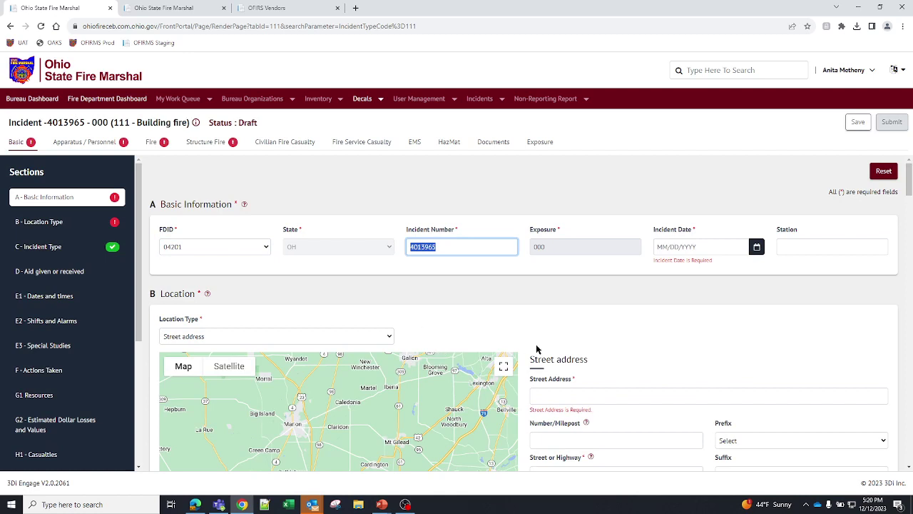
text(25)
click(756, 247)
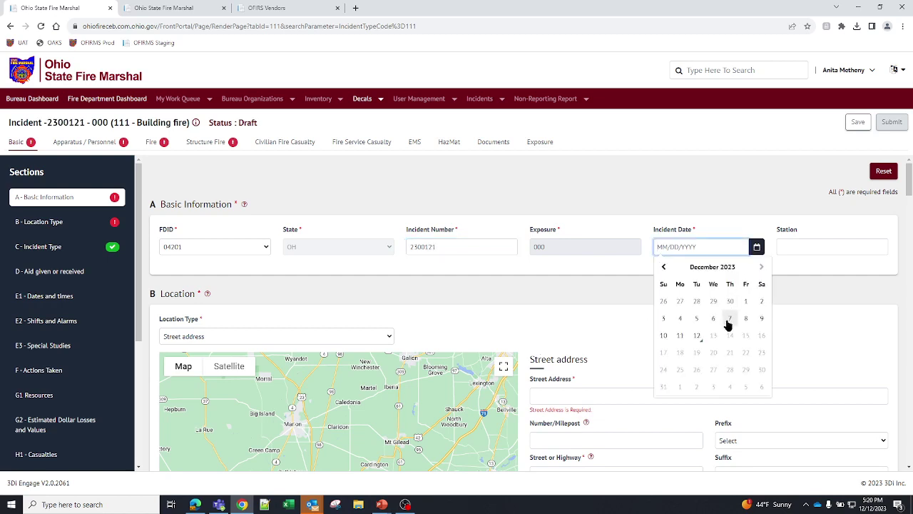
click(679, 337)
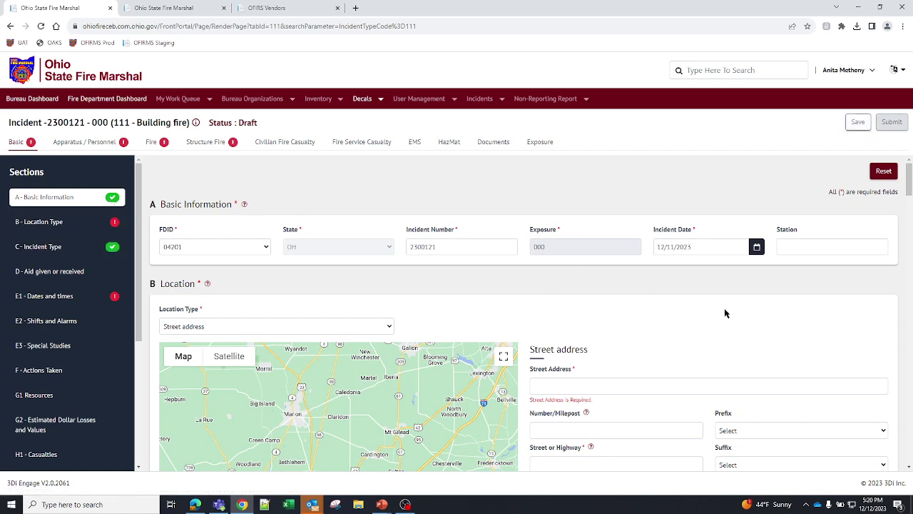
scroll(634, 299, down, 1)
click(581, 289)
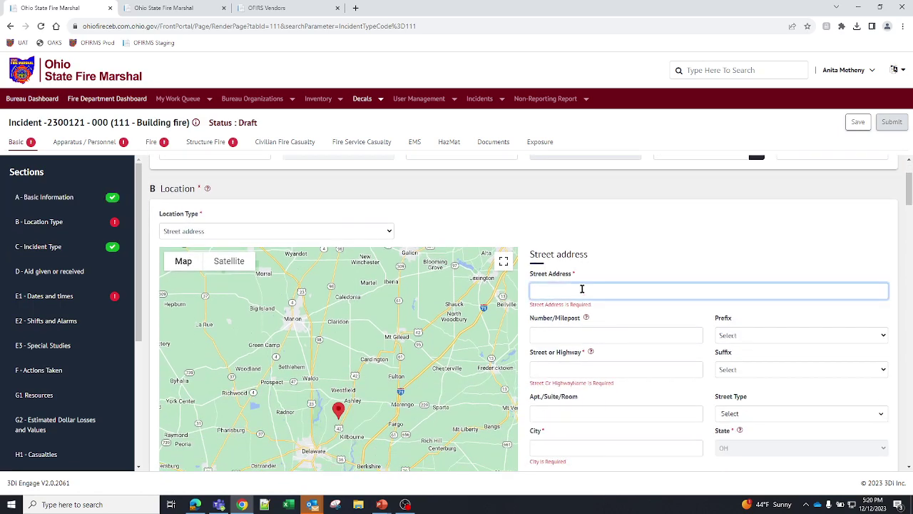
text(8895 e. Main St. Reynolds)
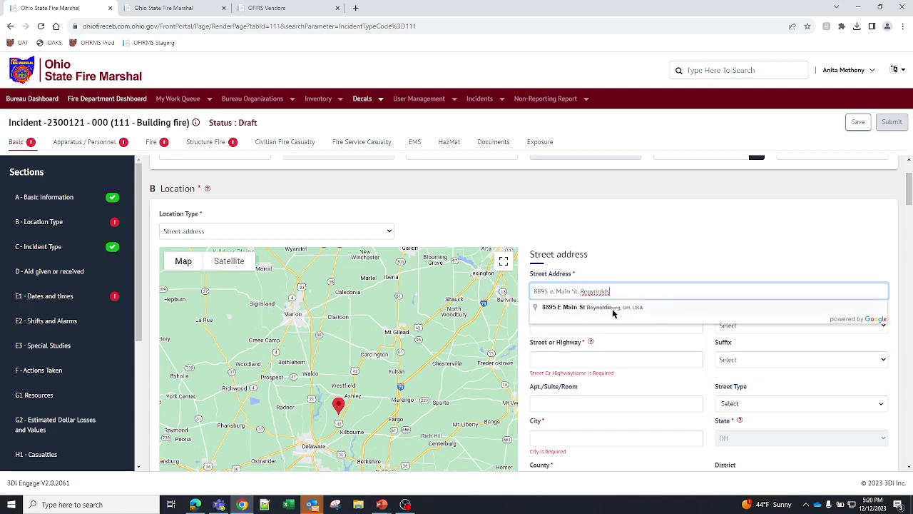
click(612, 313)
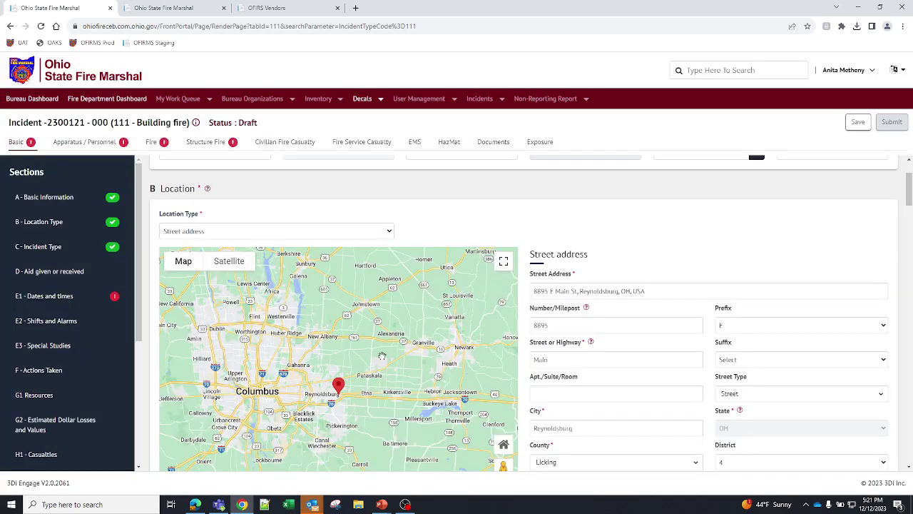
- Zoom the map and drag the location pin from Ohio Fire Academy onto a neighbouring building
scroll(395, 356, up, 3)
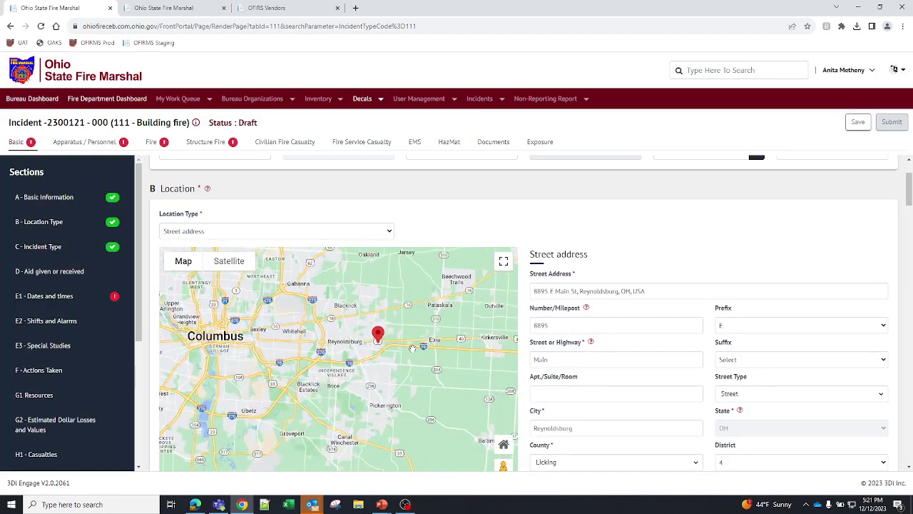
scroll(412, 348, up, 4)
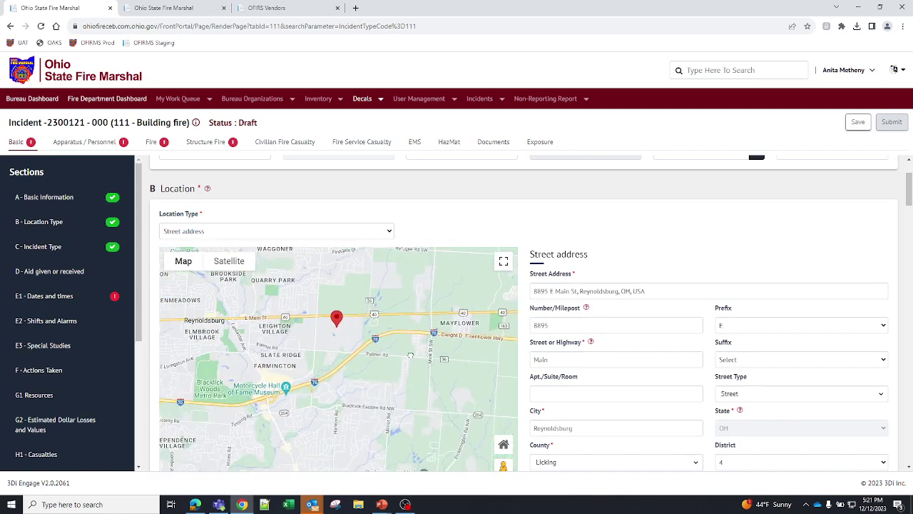
scroll(418, 355, up, 4)
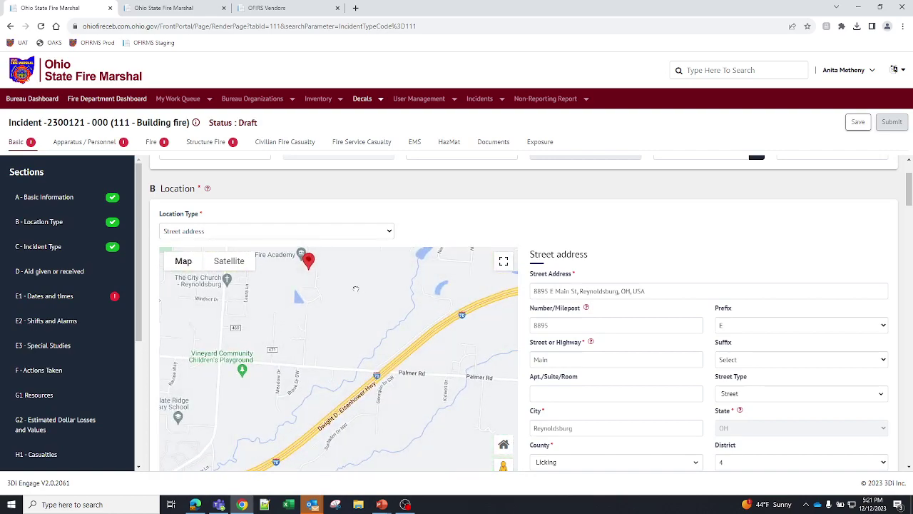
scroll(361, 298, up, 4)
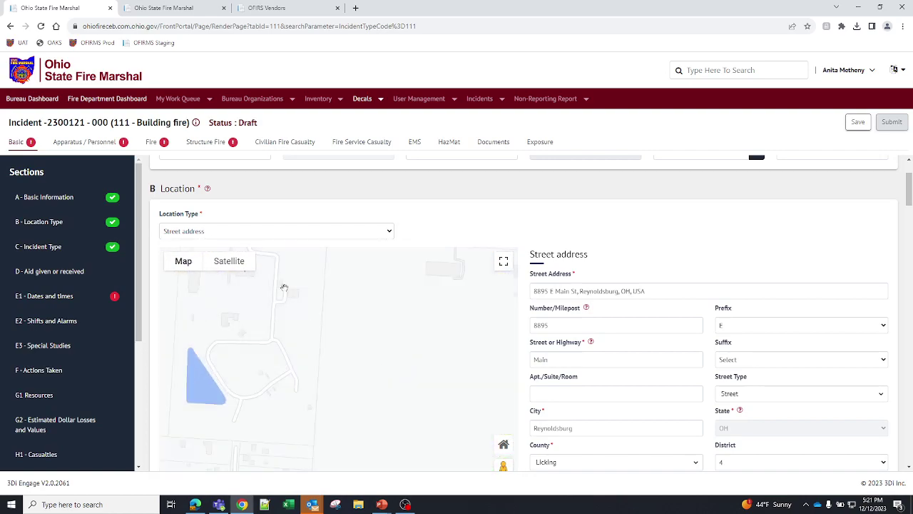
drag(282, 287, 430, 382)
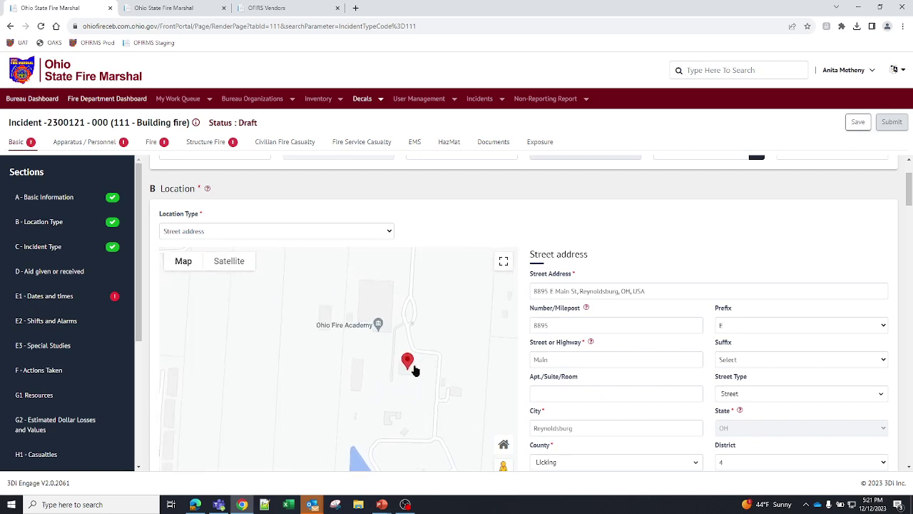
scroll(441, 370, up, 1)
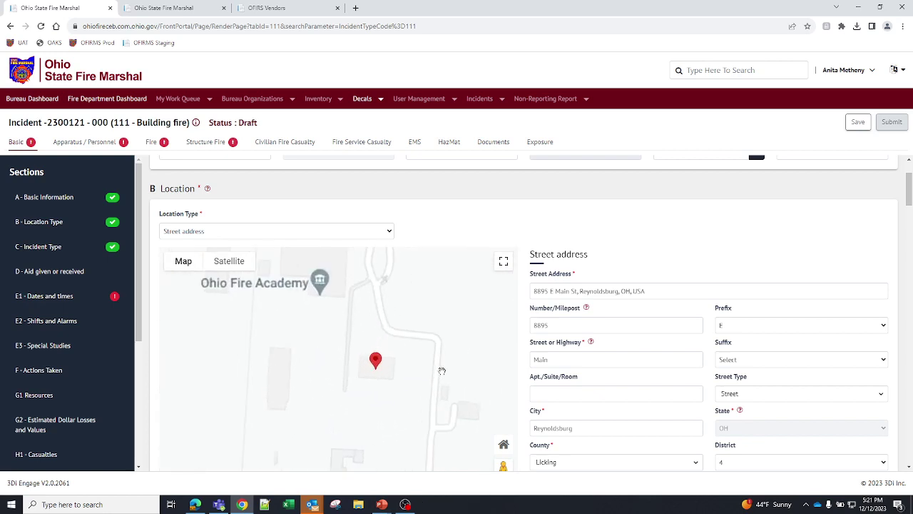
drag(376, 365, 273, 369)
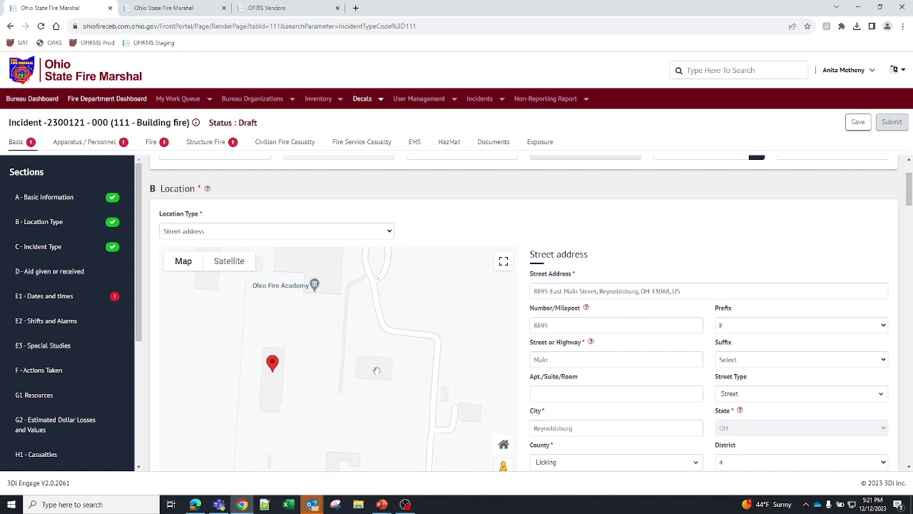
drag(364, 329, 481, 283)
mouse_move(381, 308)
mouse_down()
mouse_move(425, 428)
mouse_move(361, 323)
mouse_up()
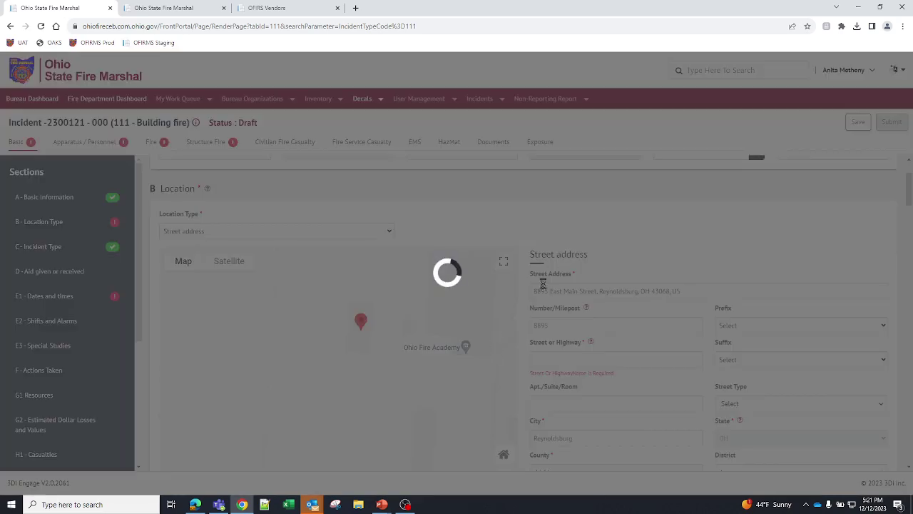
scroll(389, 374, down, 2)
scroll(380, 308, down, 2)
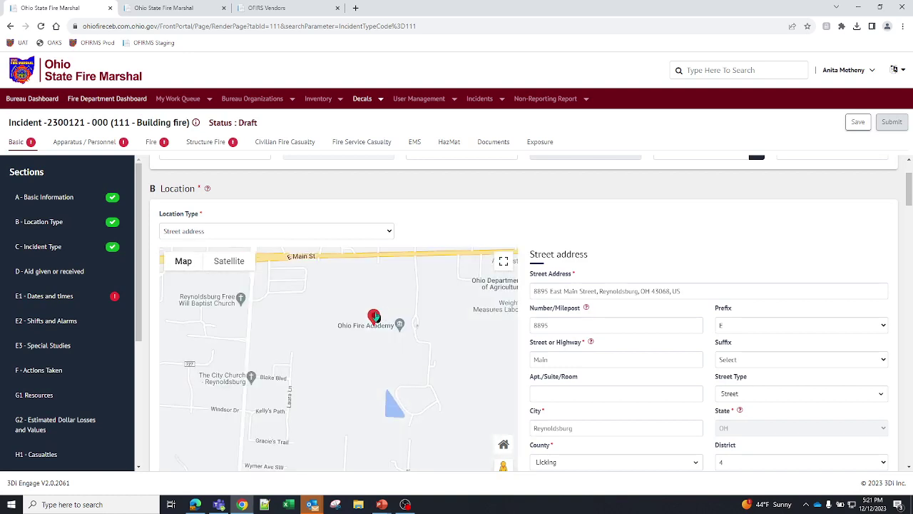
drag(373, 318, 266, 367)
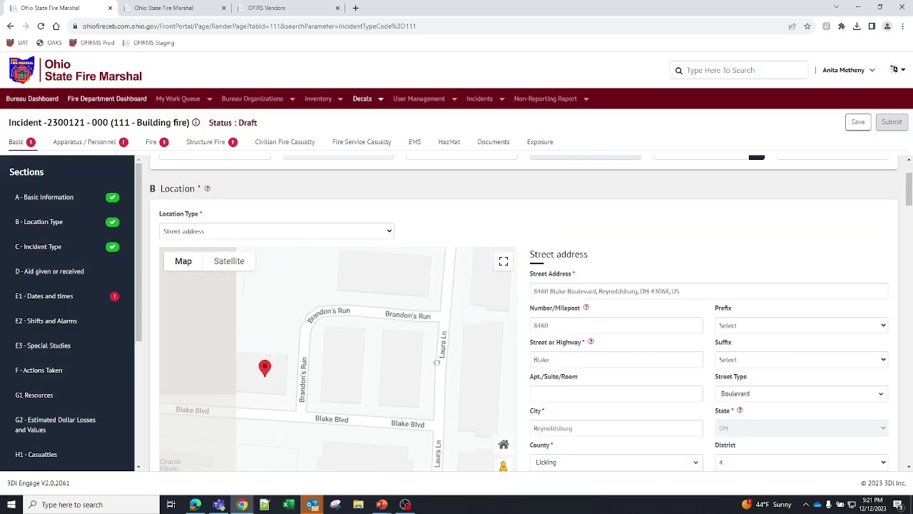
drag(265, 370, 346, 363)
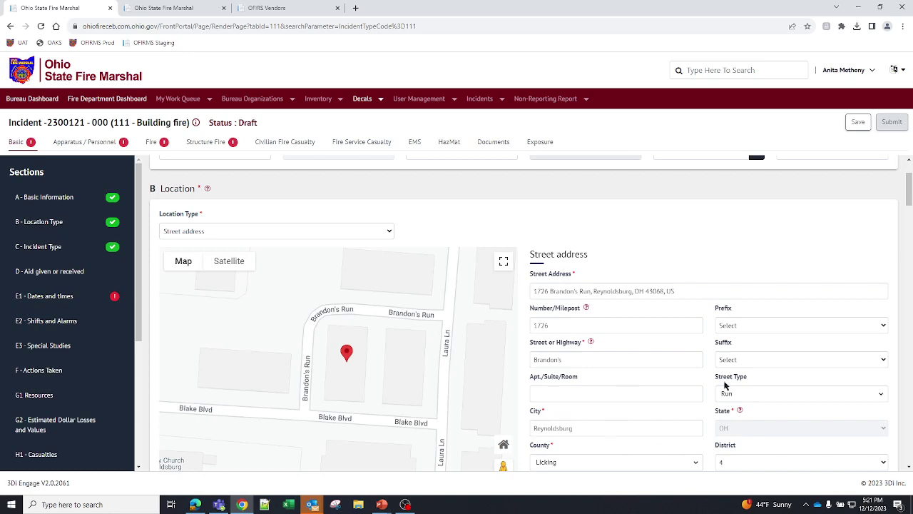
scroll(723, 381, down, 2)
scroll(716, 378, down, 3)
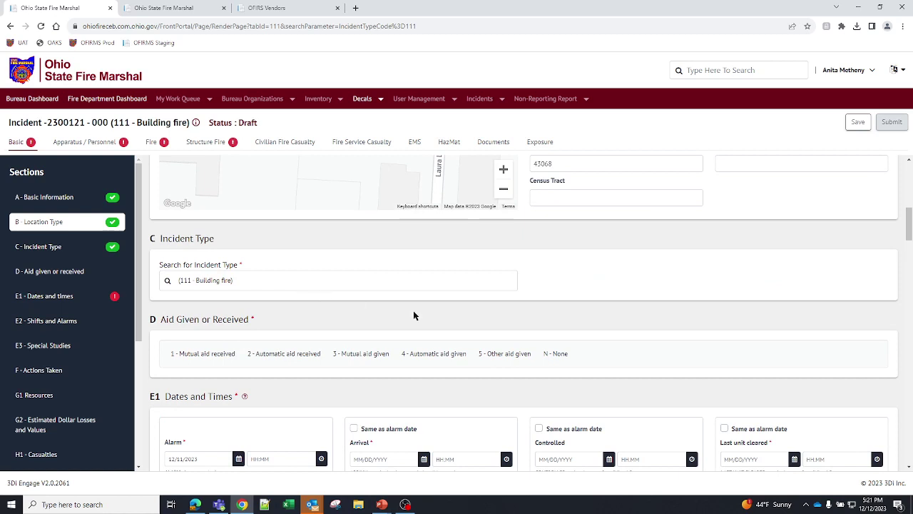
- Review the Basic page, then jump through the Dates and Times, Actions Taken and Estimated Dollar Losses sections
scroll(549, 321, down, 2)
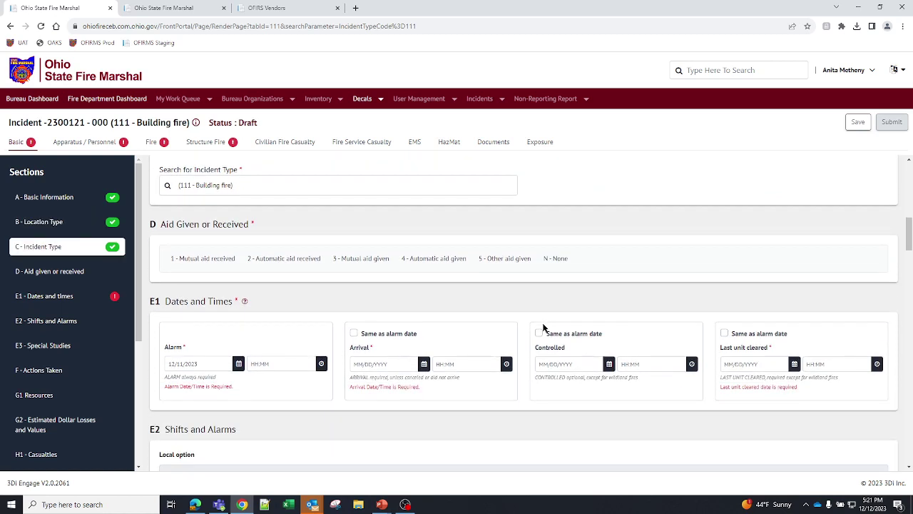
scroll(542, 327, down, 1)
scroll(68, 299, down, 3)
scroll(68, 430, up, 3)
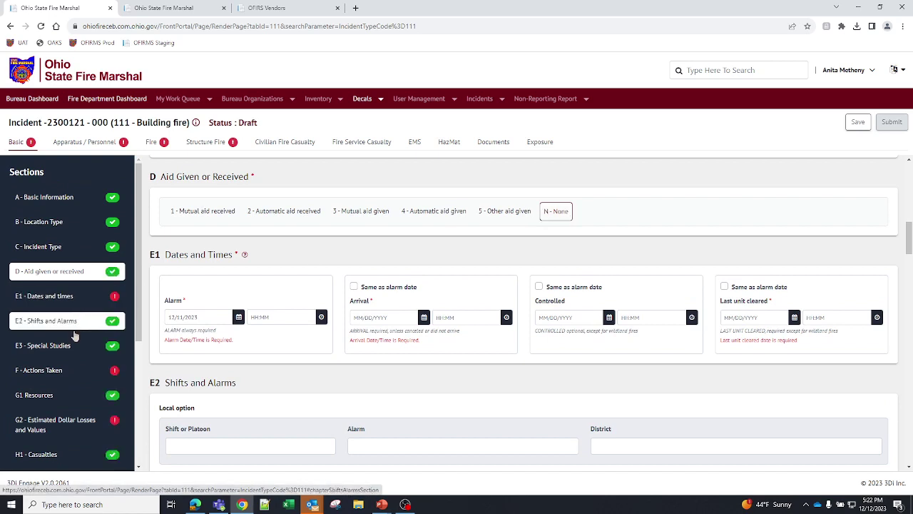
scroll(78, 403, down, 3)
scroll(79, 405, down, 2)
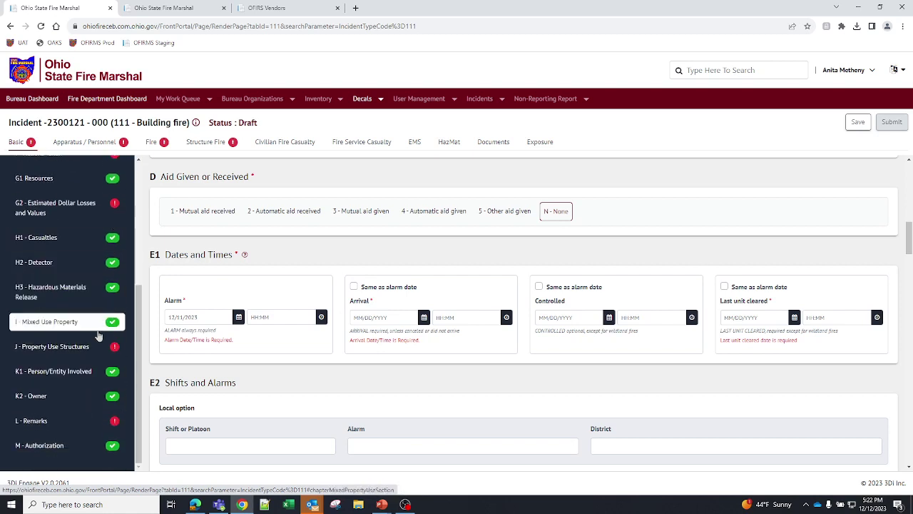
scroll(112, 211, up, 3)
click(109, 225)
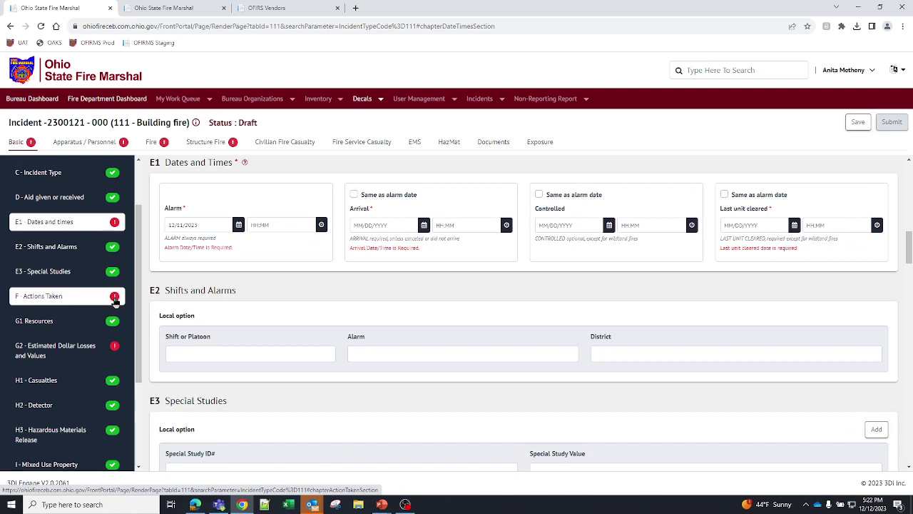
click(114, 301)
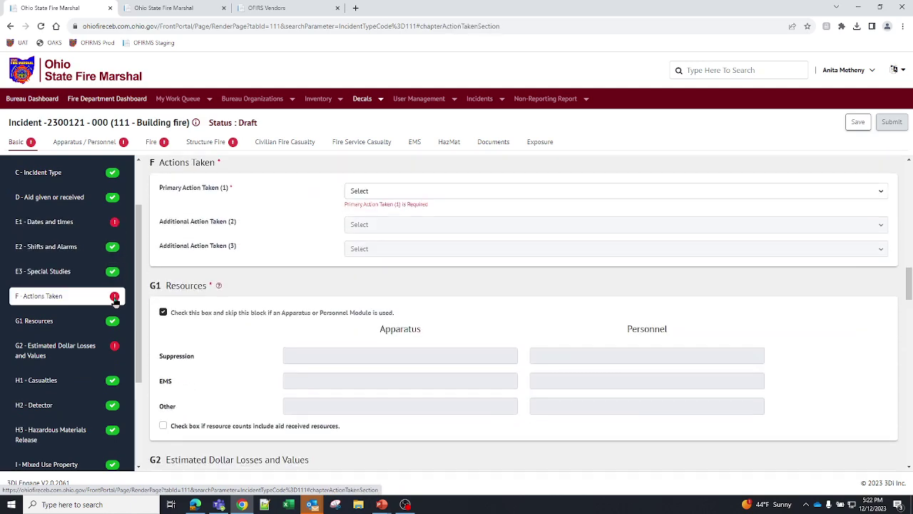
click(116, 350)
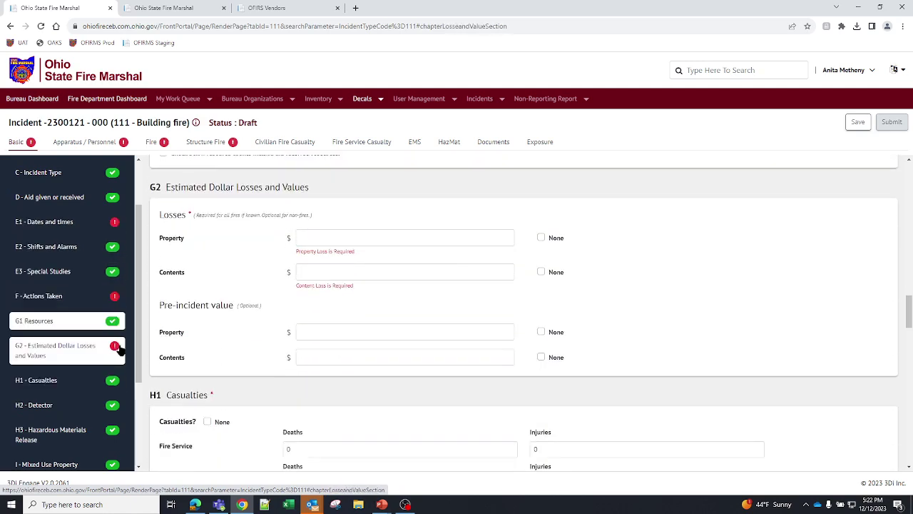
- Go to the Apparatus / Personnel page and open the empty Apparatus selector
click(109, 145)
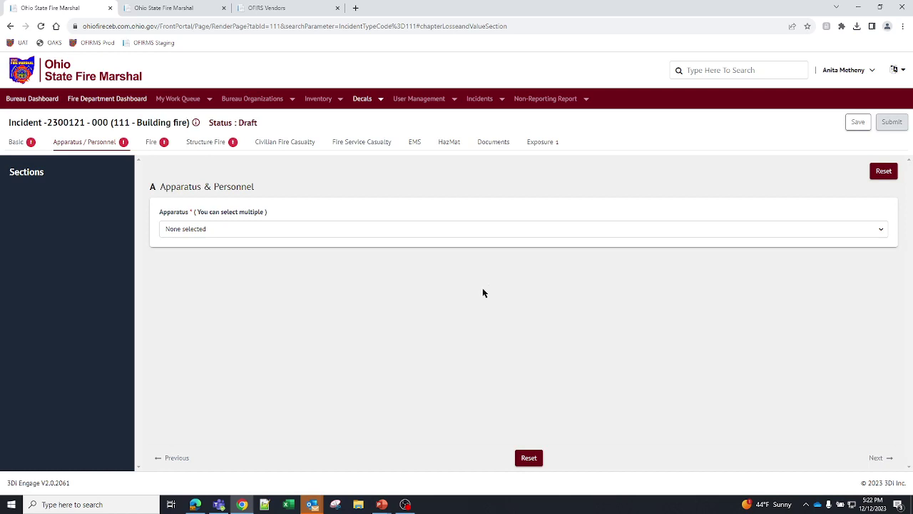
click(489, 234)
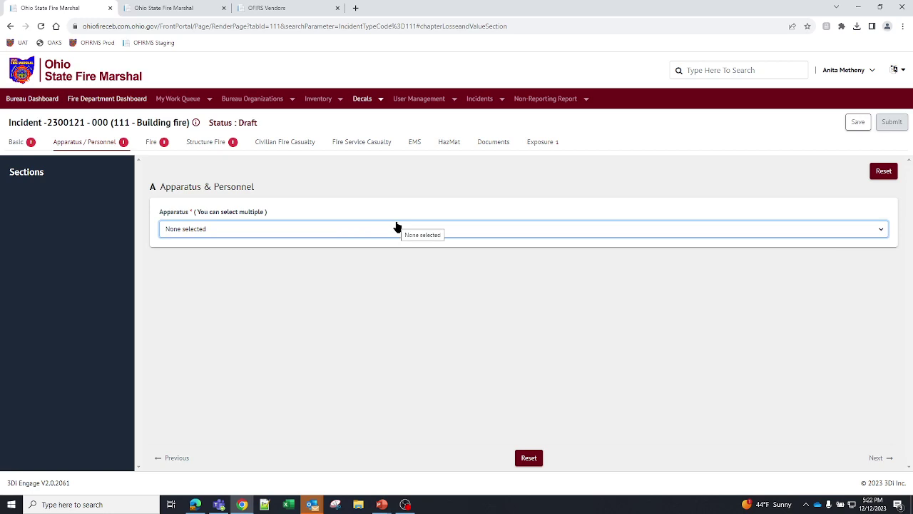
- Reset all Basic page data, confirming Yes in the Attention dialog, and return to the page top
click(17, 142)
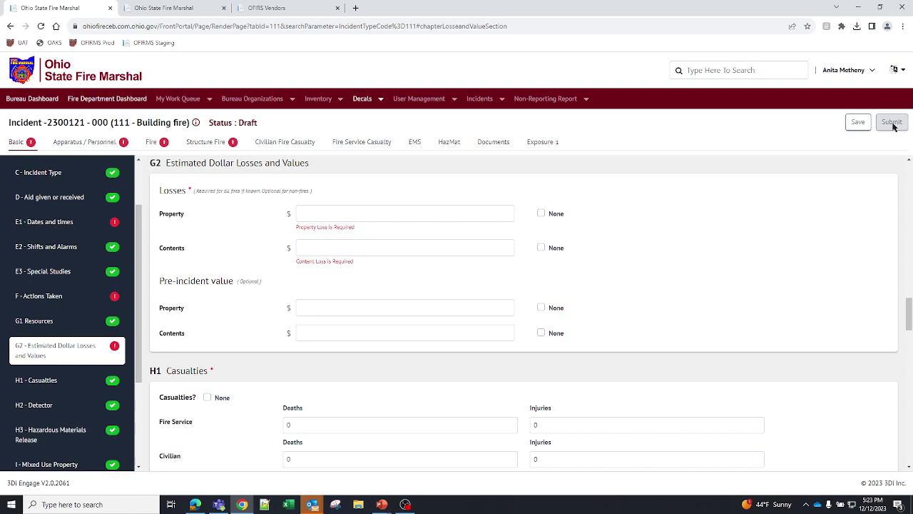
scroll(832, 373, down, 15)
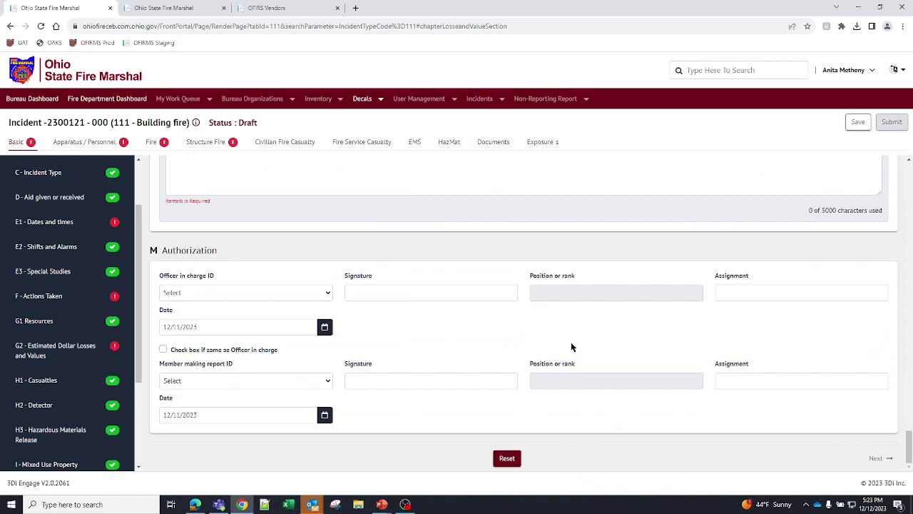
click(507, 459)
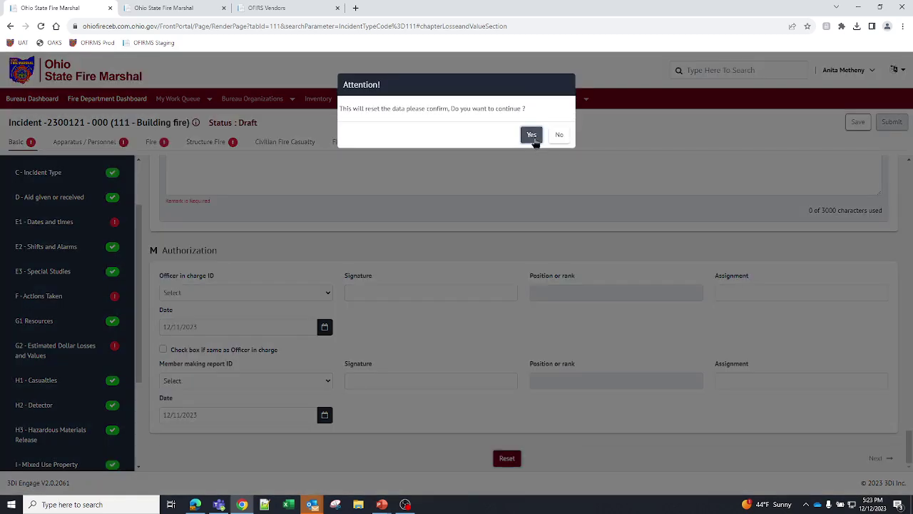
click(531, 135)
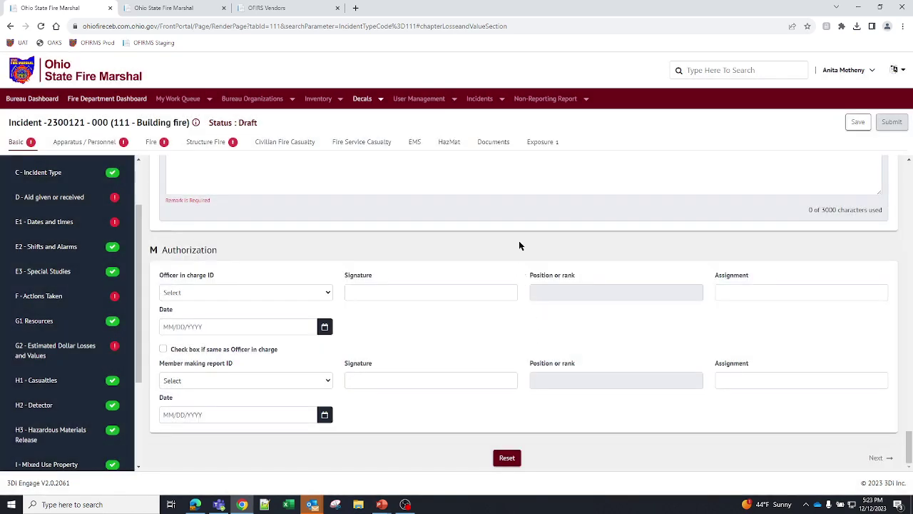
scroll(500, 265, up, 15)
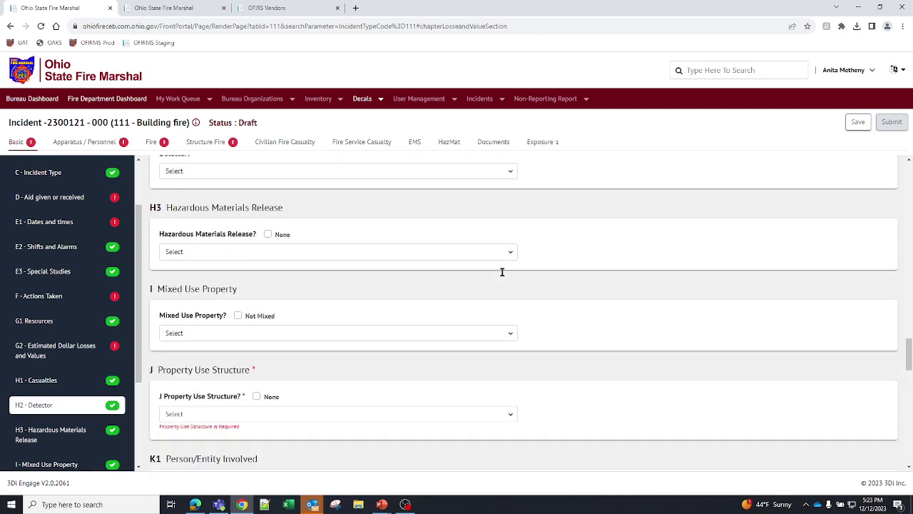
scroll(501, 272, up, 10)
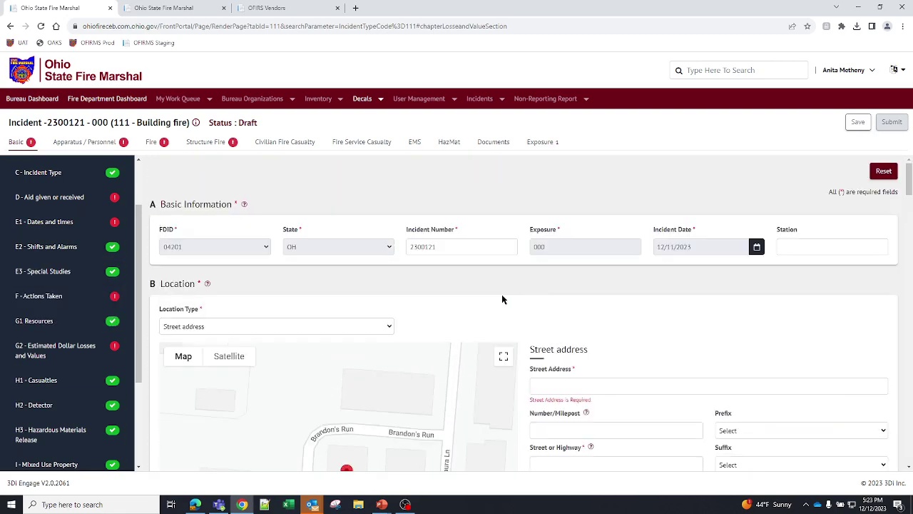
scroll(626, 270, down, 5)
scroll(626, 273, up, 3)
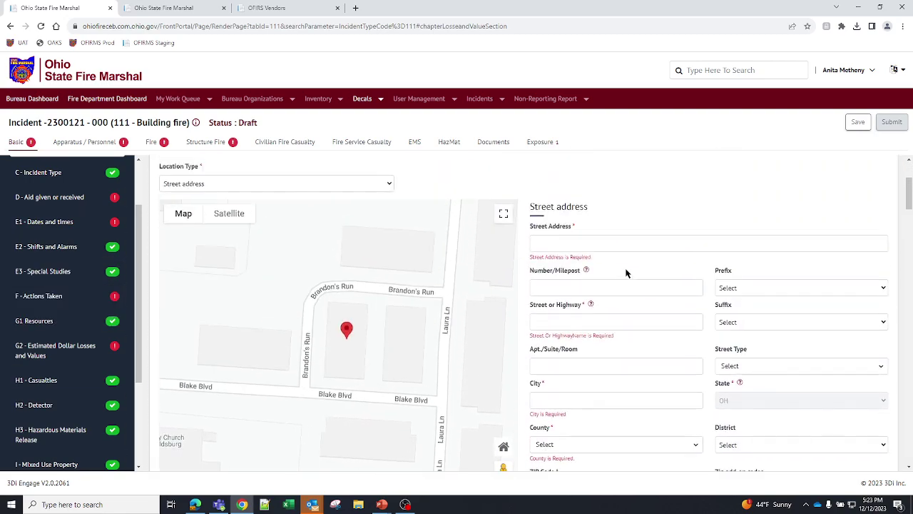
scroll(626, 275, up, 2)
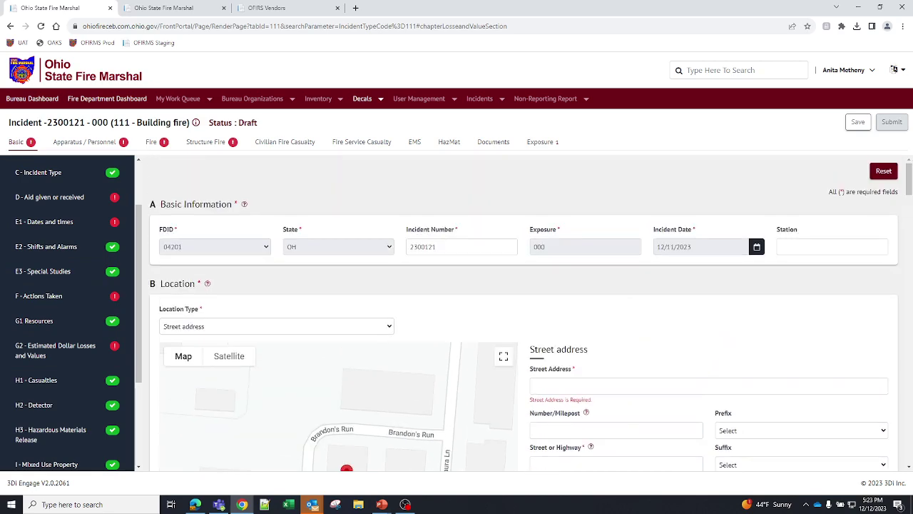